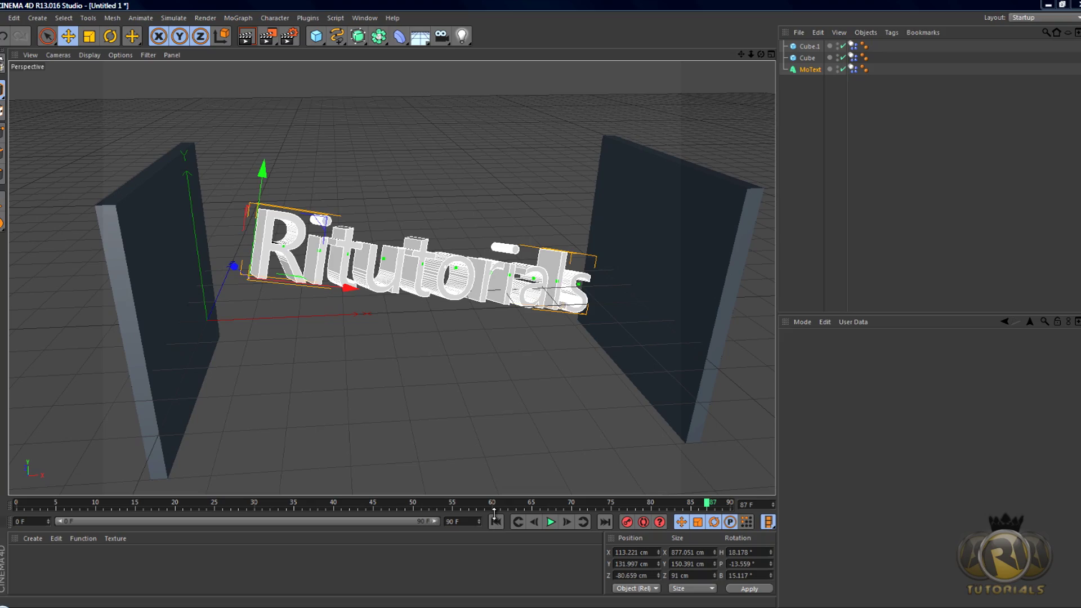
# - Play the finished Ritutorials intro twice and rewind it to frame 0
pyautogui.click(496, 521)
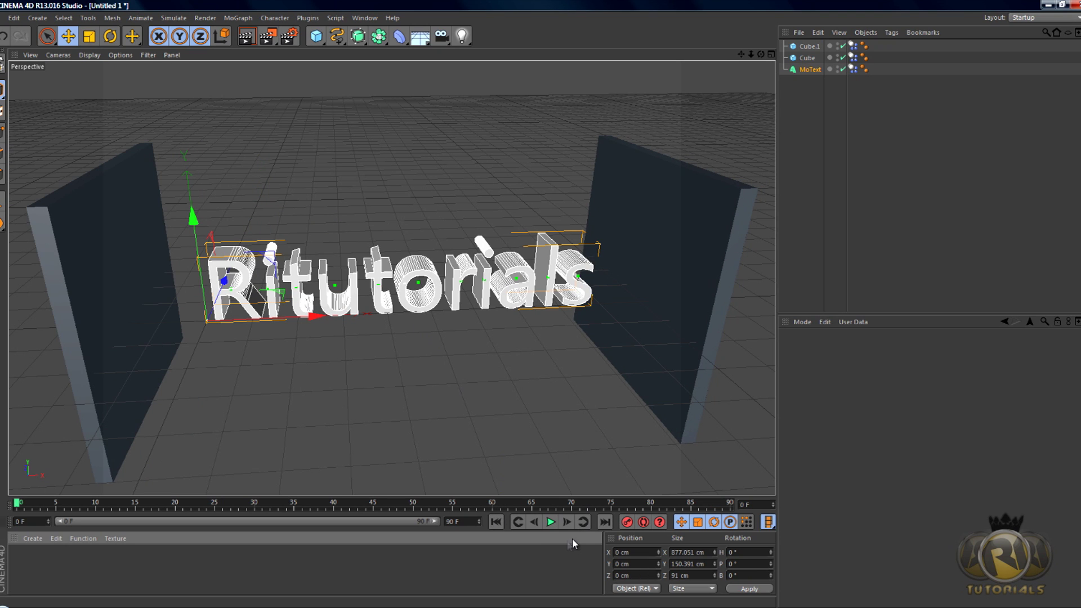
pyautogui.click(551, 522)
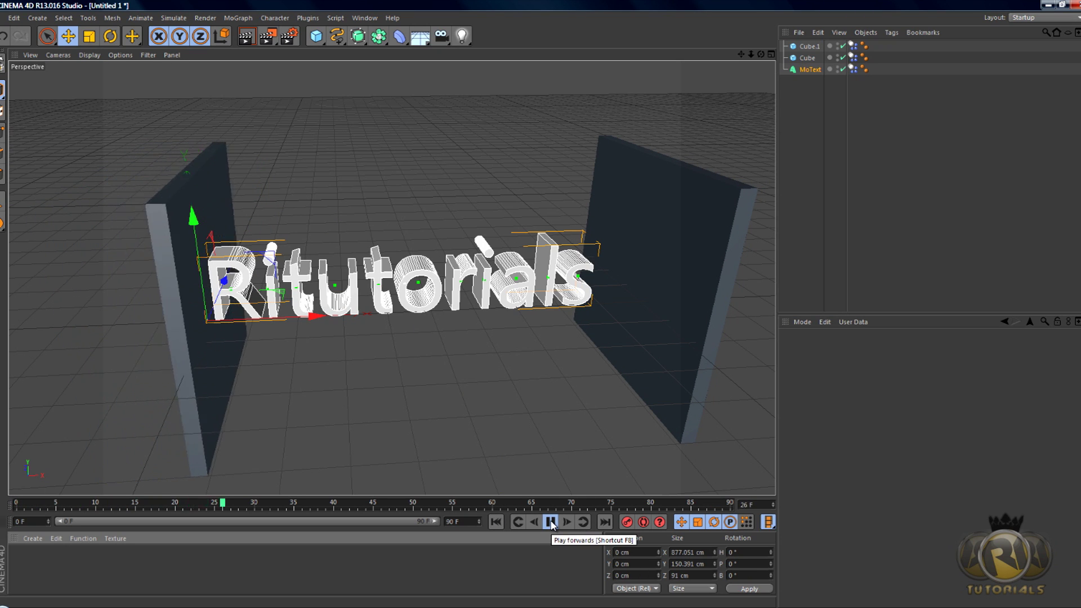
pyautogui.click(550, 522)
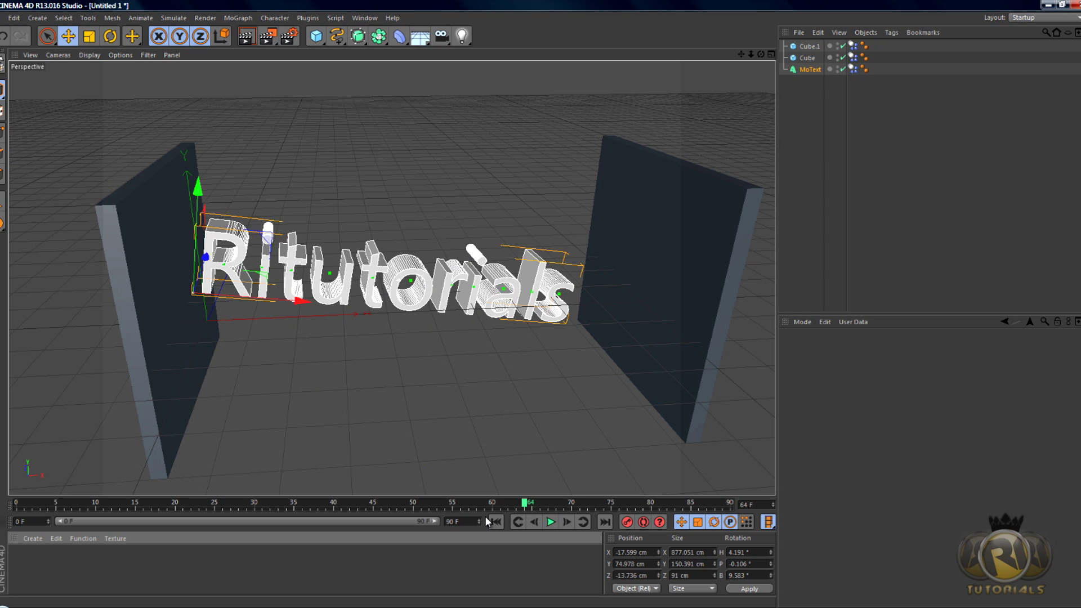
pyautogui.click(552, 521)
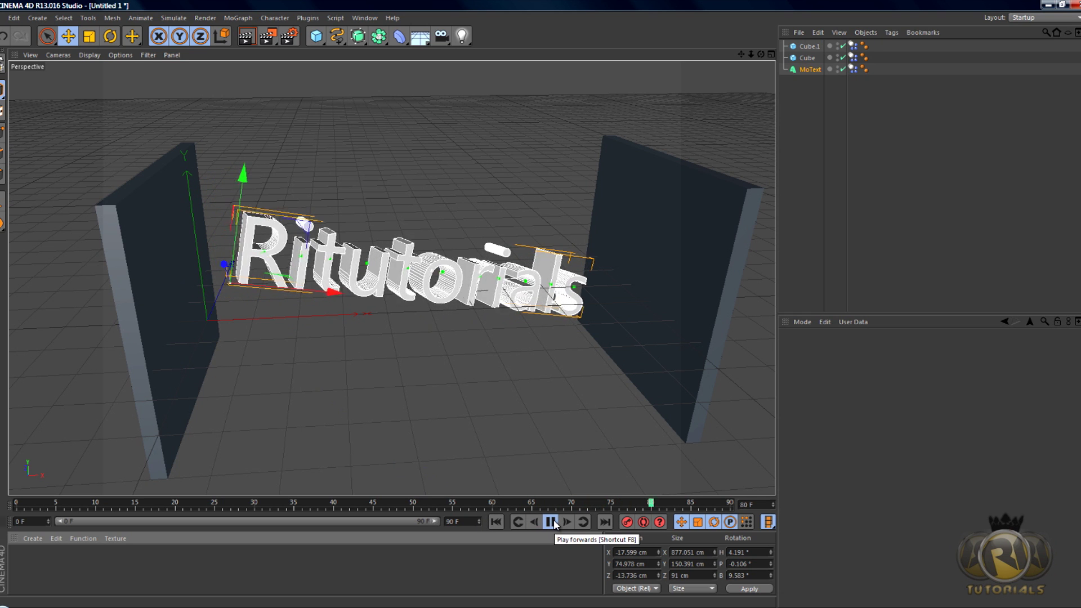
pyautogui.click(552, 522)
pyautogui.click(496, 522)
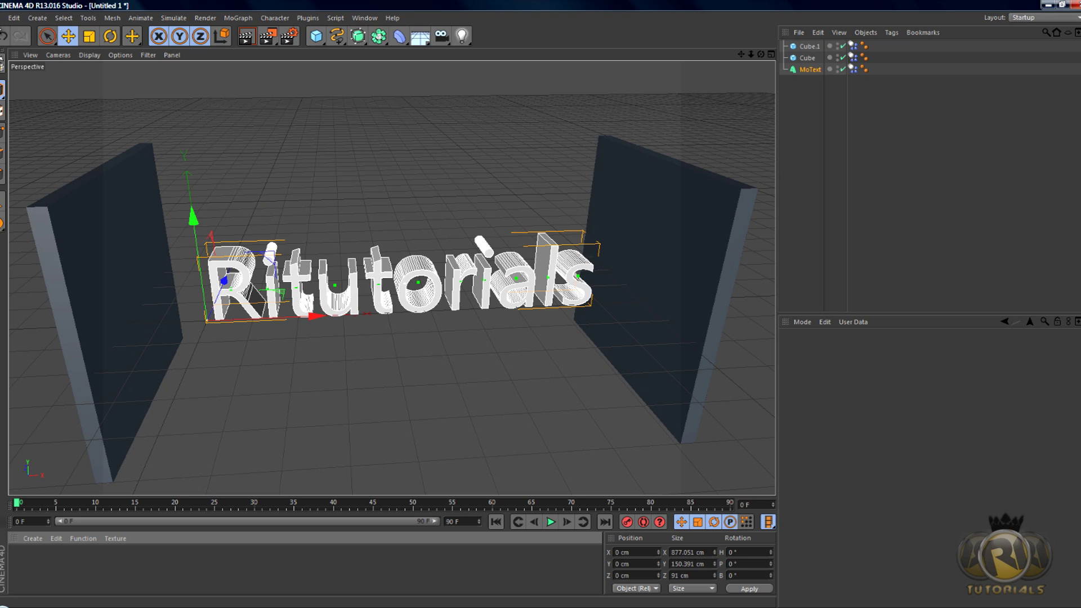
pyautogui.click(1, 18)
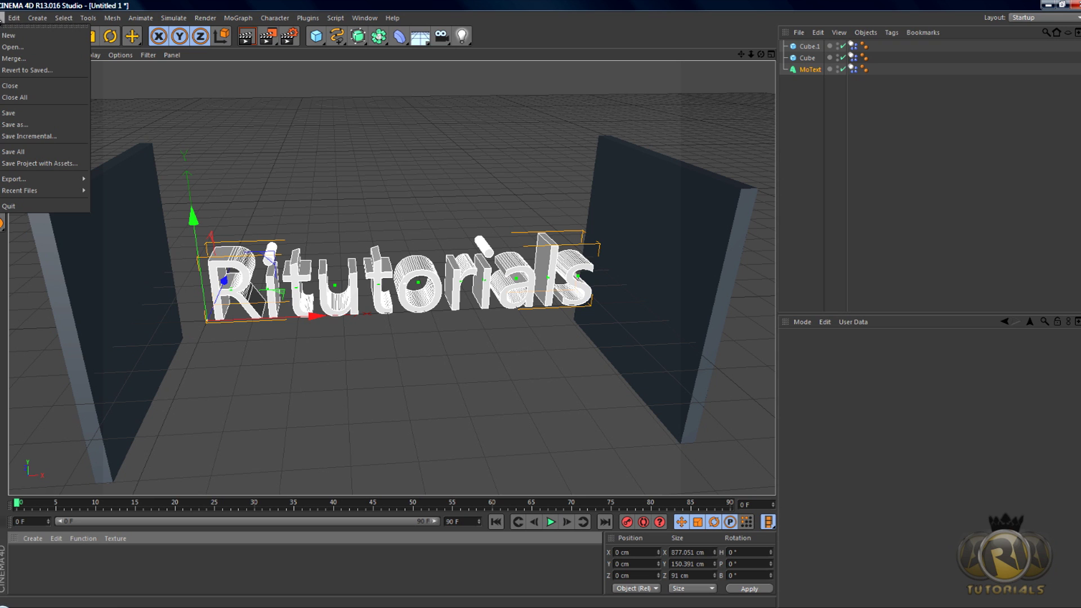
# - Start a new scene, Untitled 2, and add a MoText object showing the word 'Text'
pyautogui.click(10, 36)
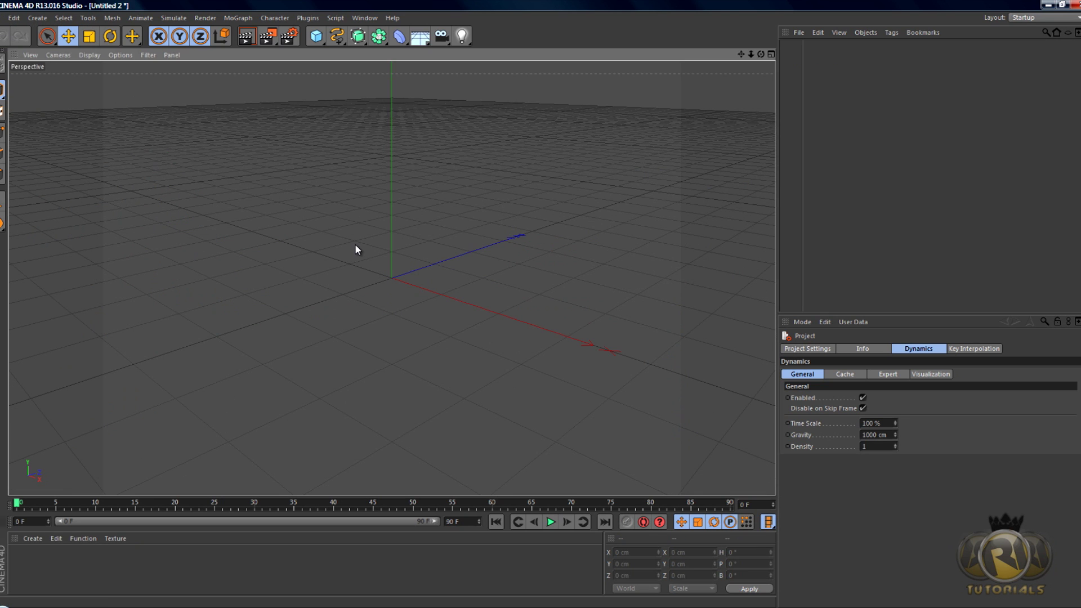
pyautogui.click(234, 18)
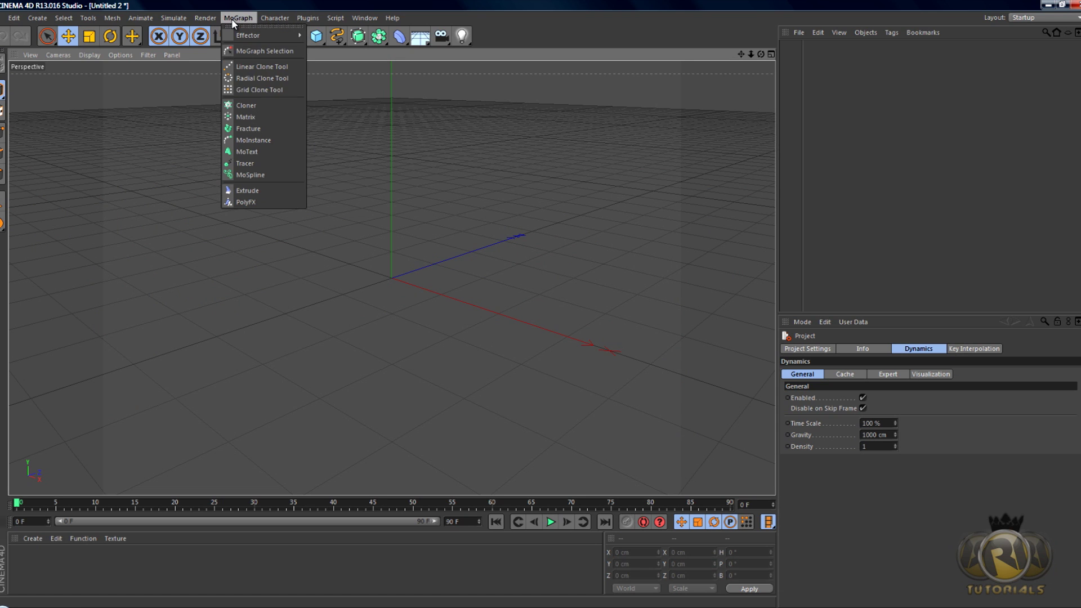
pyautogui.click(247, 152)
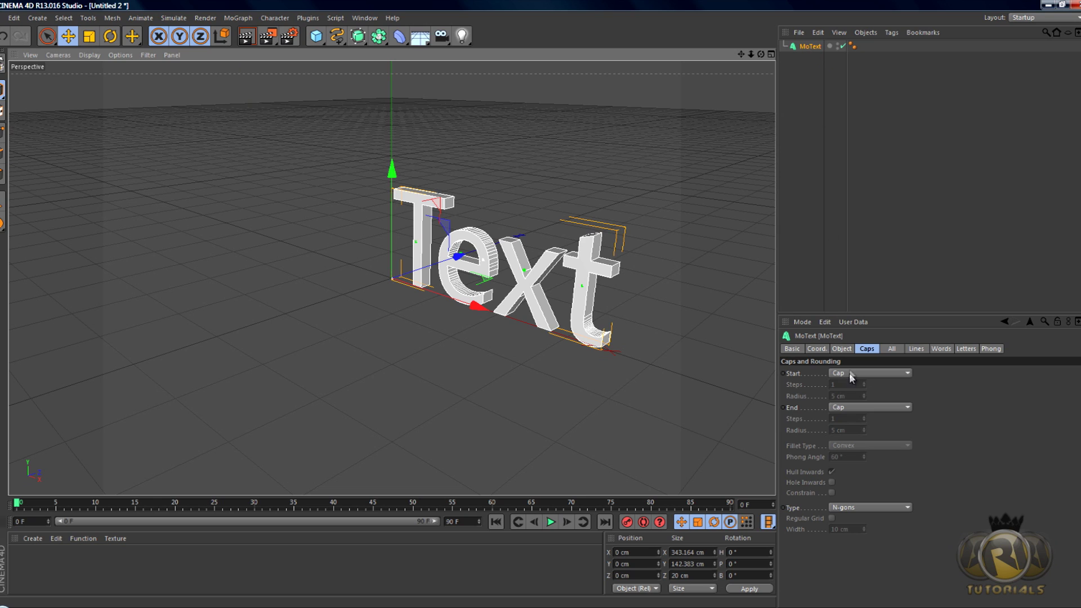
pyautogui.click(841, 349)
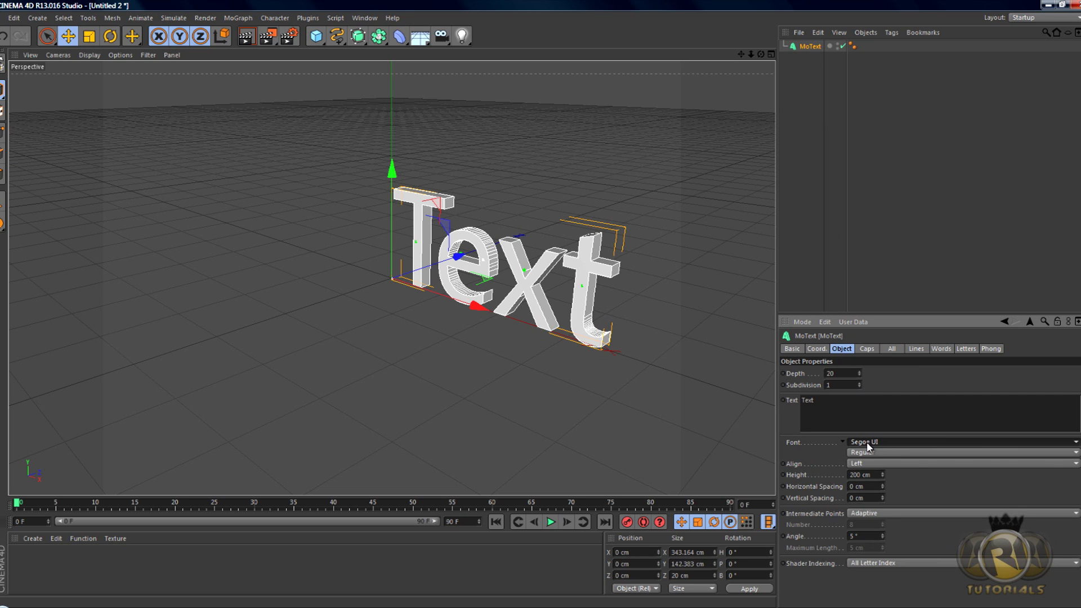
pyautogui.click(709, 372)
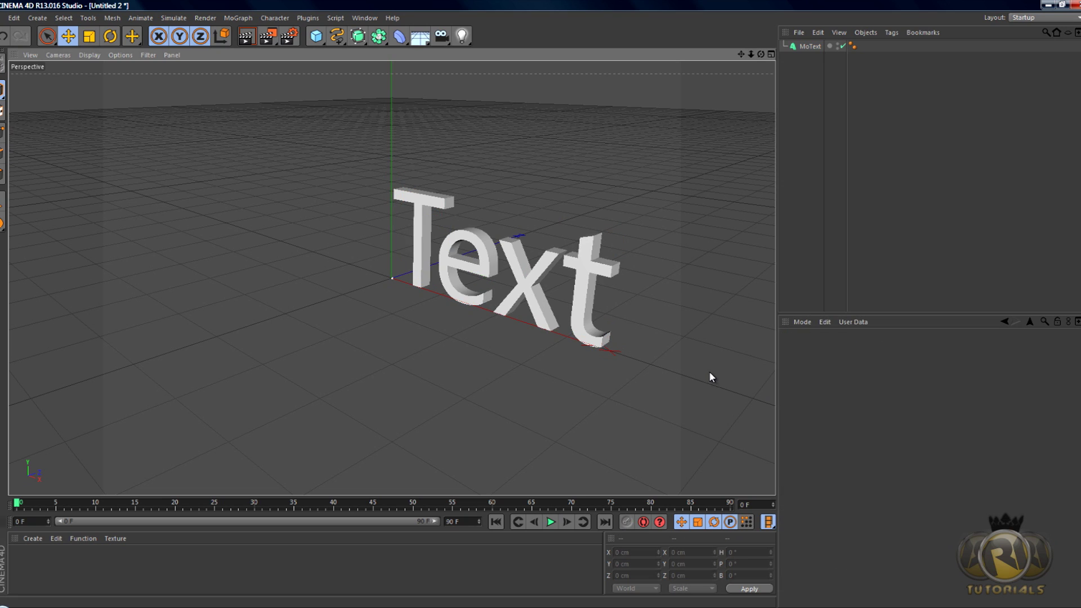
pyautogui.click(580, 264)
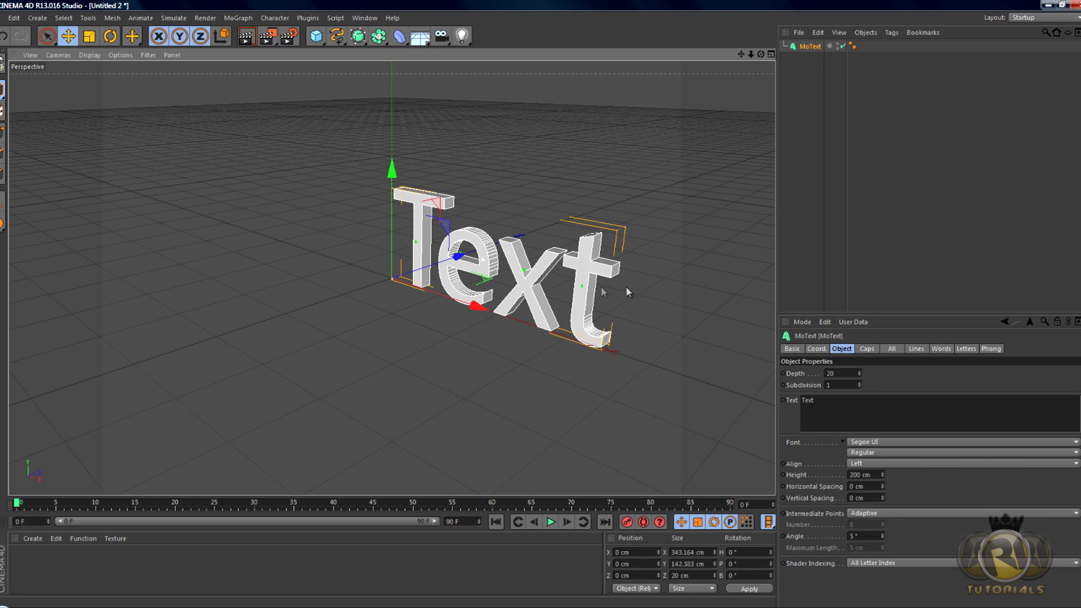
# - Add a Rigid Body simulation tag to the MoText object
pyautogui.rightClick(813, 49)
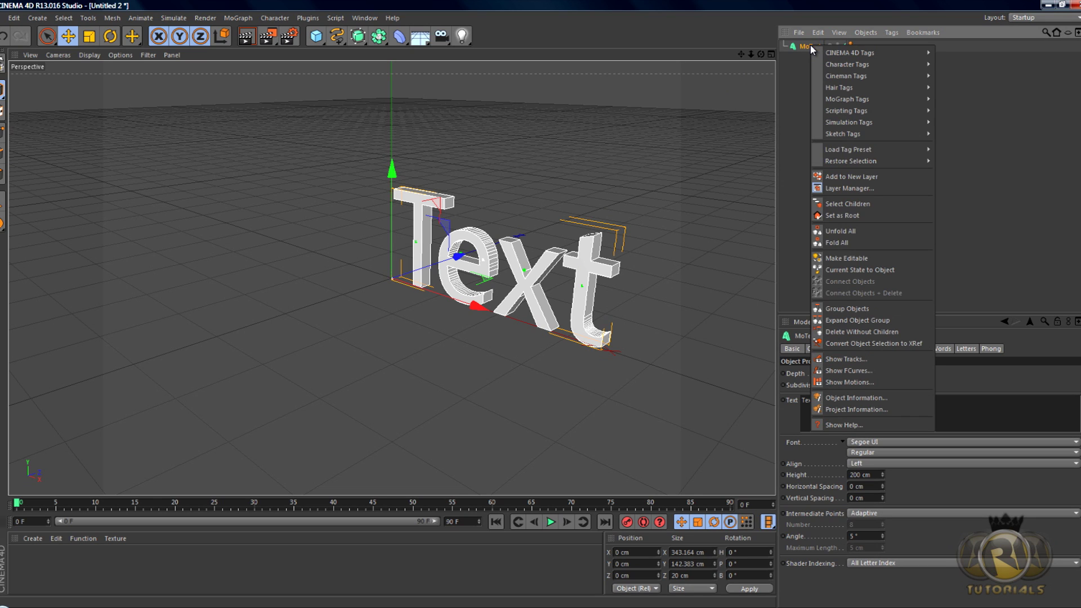
pyautogui.click(796, 47)
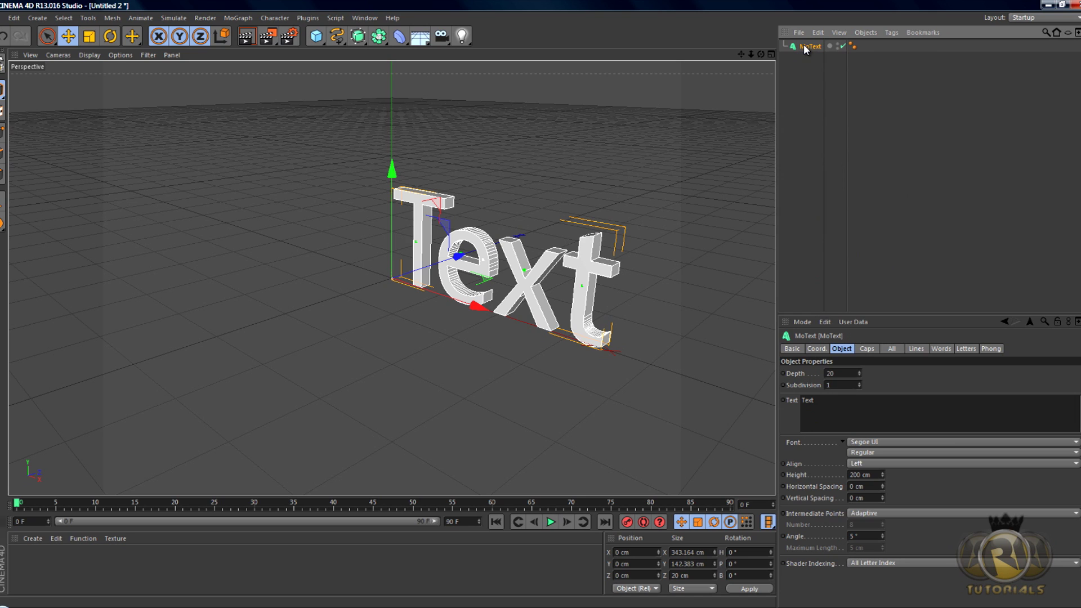
pyautogui.rightClick(805, 47)
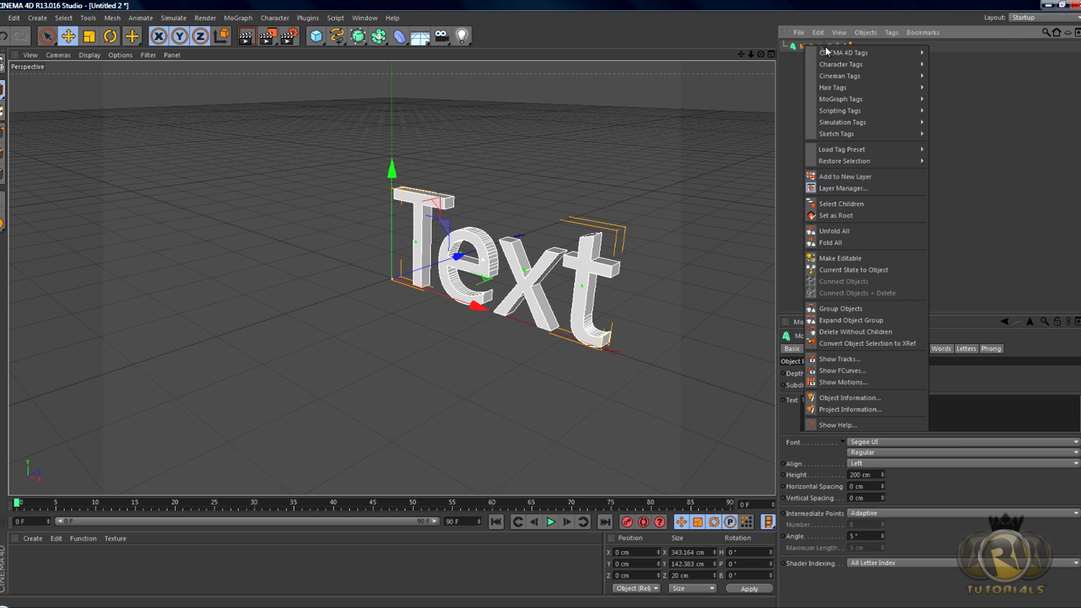
pyautogui.moveTo(837, 54)
pyautogui.moveTo(849, 124)
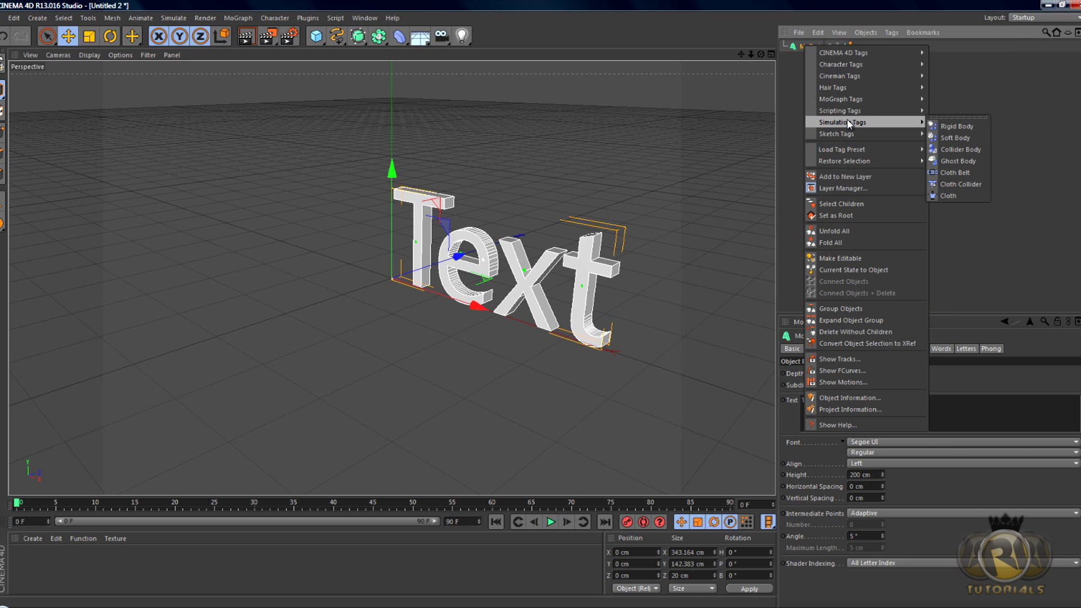
pyautogui.click(950, 127)
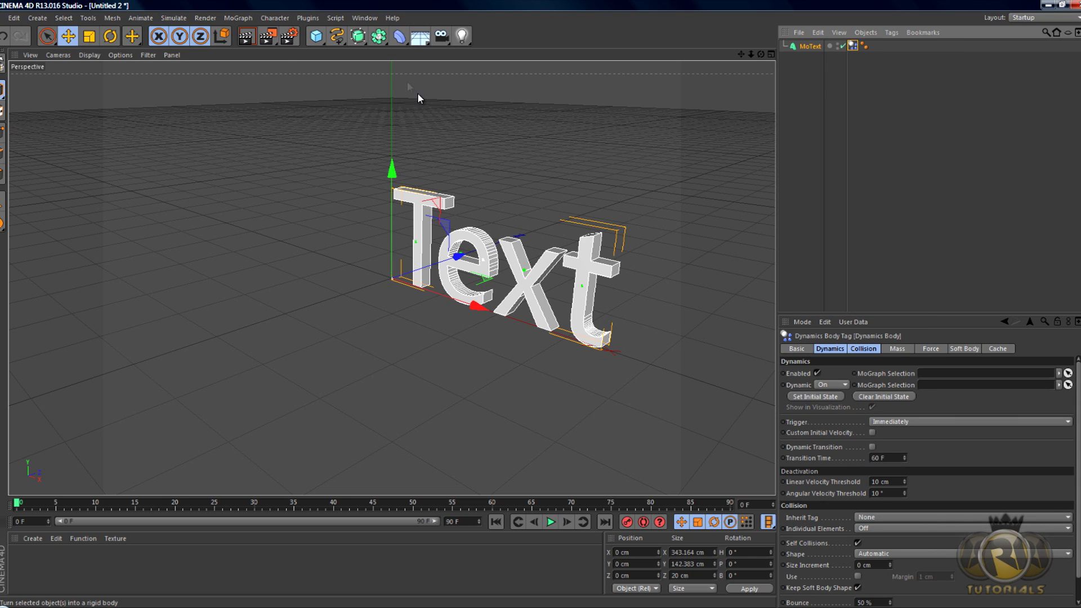
pyautogui.click(316, 36)
# - Shape the cube into a thin tall wall and move it to X -50.796 cm, left of the text
pyautogui.moveTo(440, 295); pyautogui.dragTo(492, 249)
pyautogui.moveTo(392, 215); pyautogui.dragTo(393, 137)
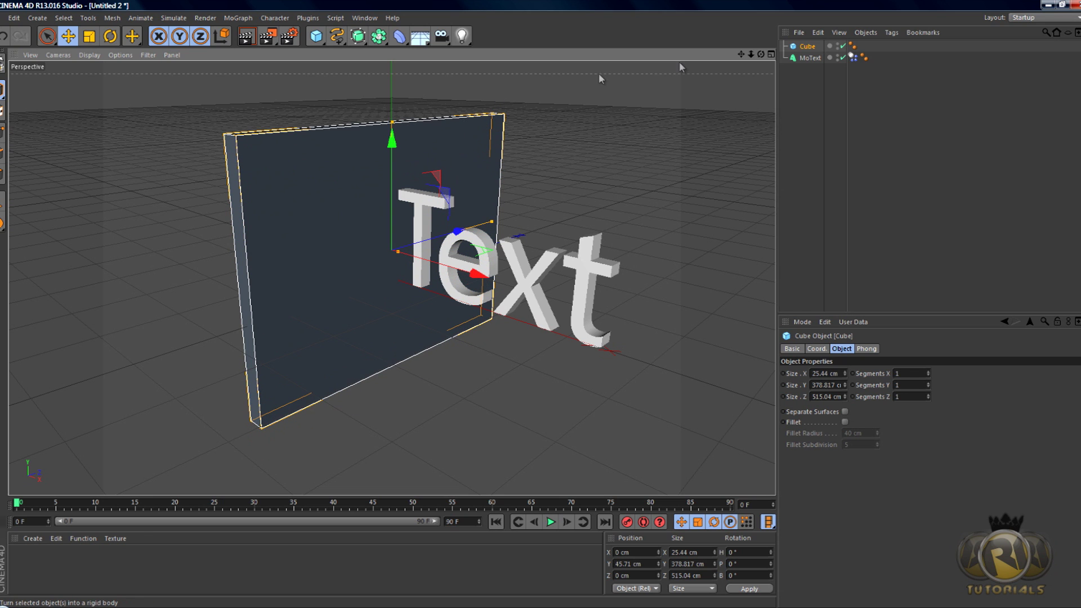
pyautogui.moveTo(762, 55); pyautogui.dragTo(757, 67)
pyautogui.moveTo(503, 253); pyautogui.dragTo(467, 259)
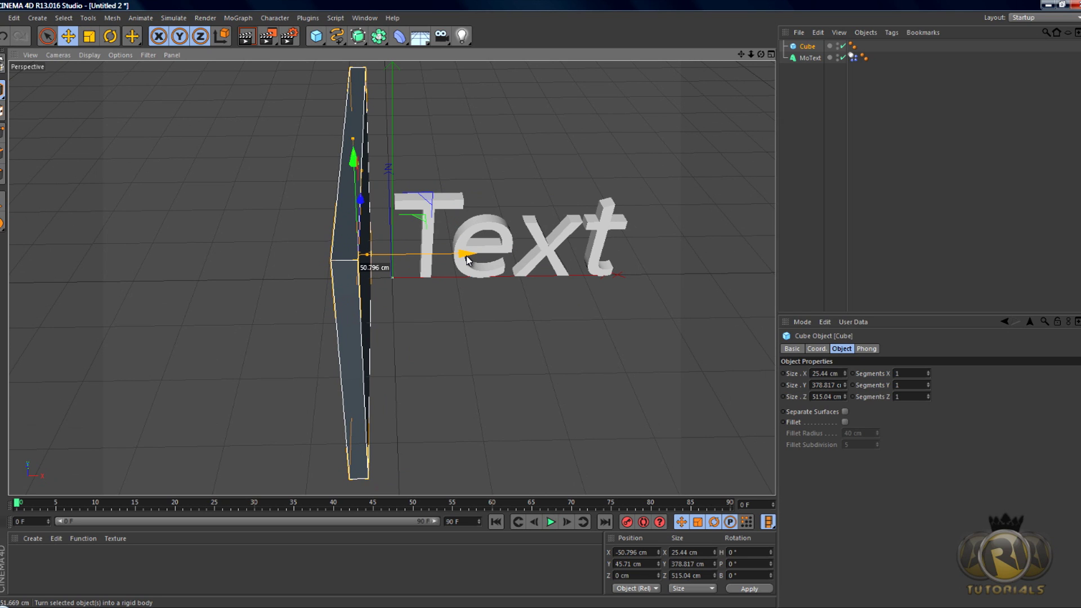
pyautogui.moveTo(467, 259); pyautogui.dragTo(467, 259)
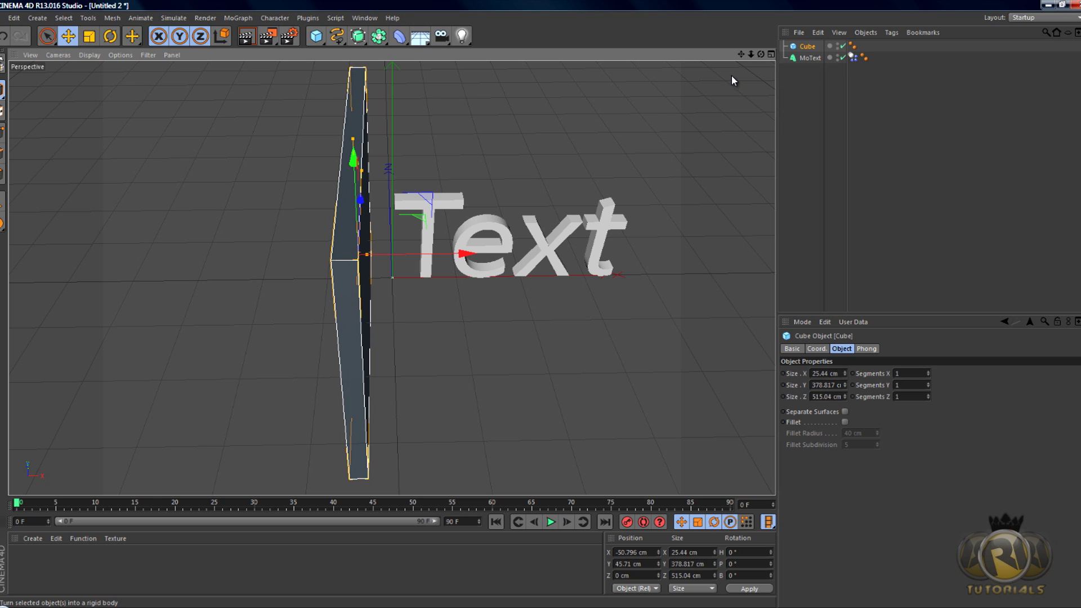
# - Give the wall cube a Rigid Body tag and review its Collision and Dynamics settings
pyautogui.rightClick(803, 50)
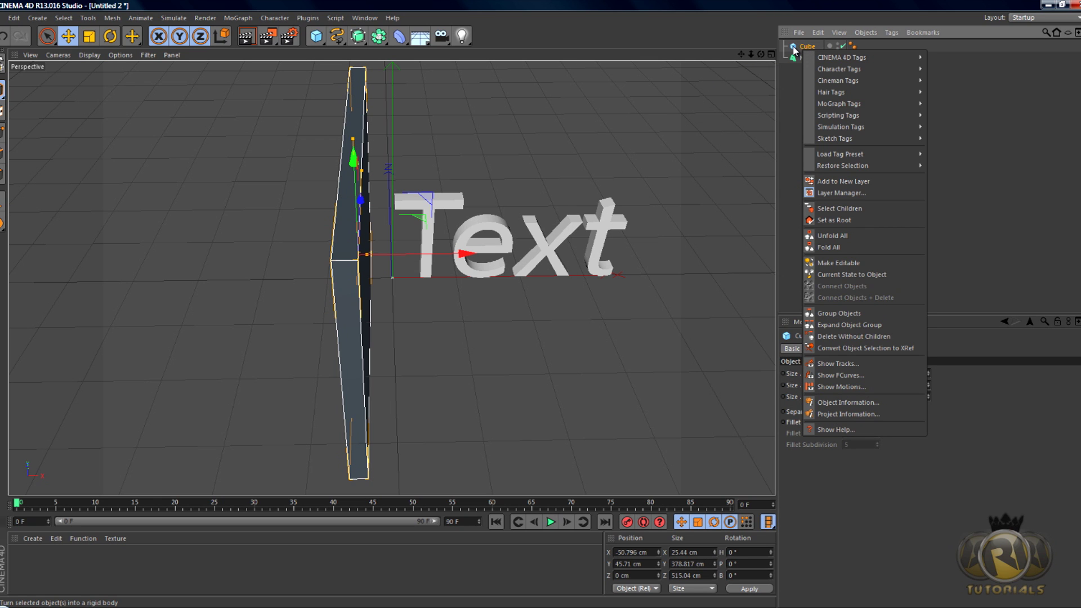
pyautogui.moveTo(844, 128)
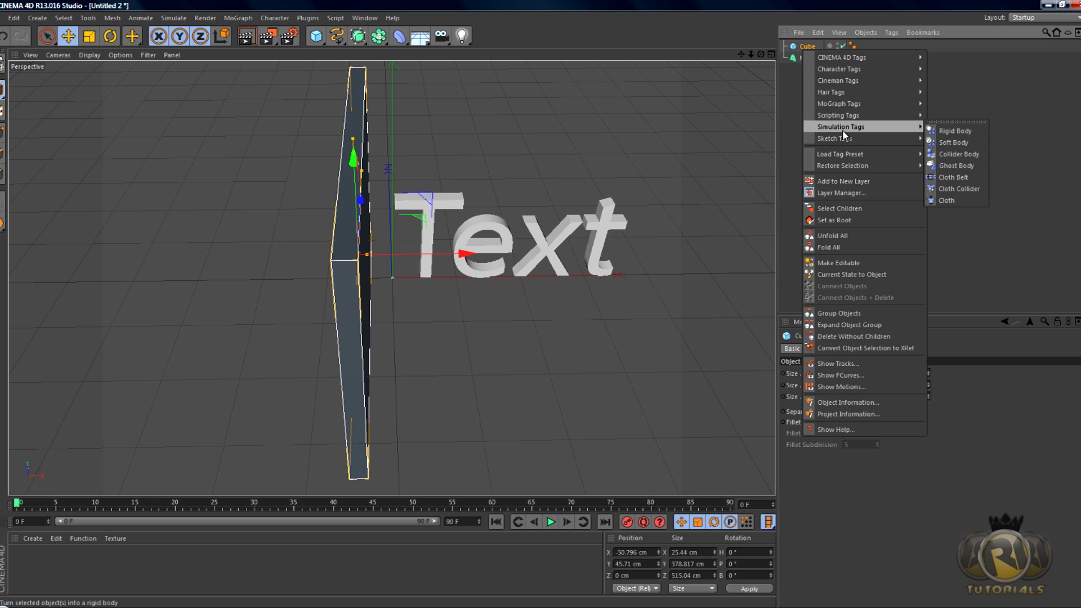
pyautogui.click(967, 129)
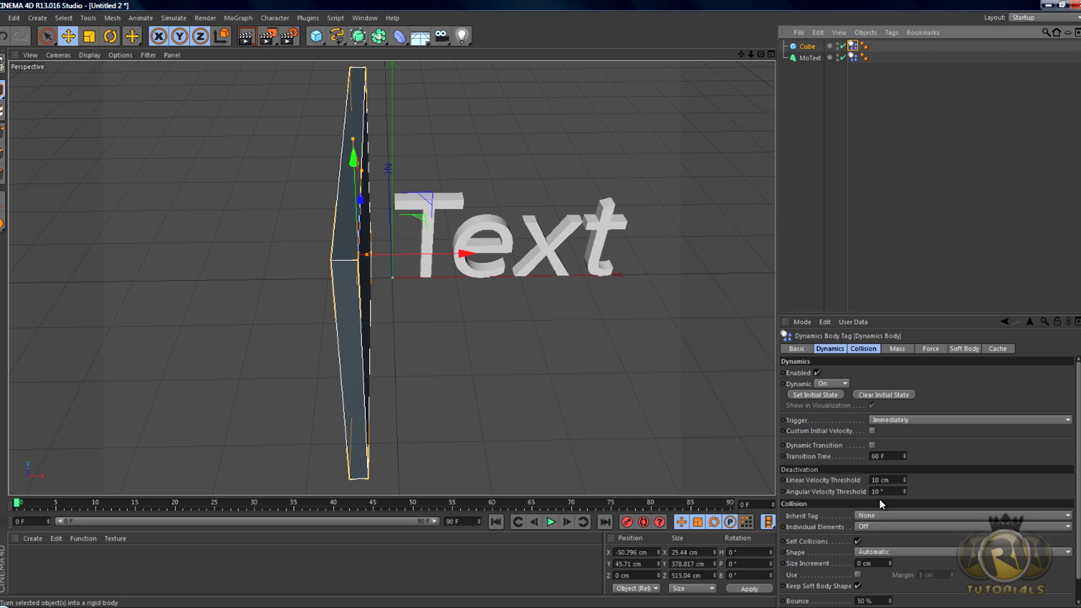
pyautogui.scroll(-2, 1077, 426)
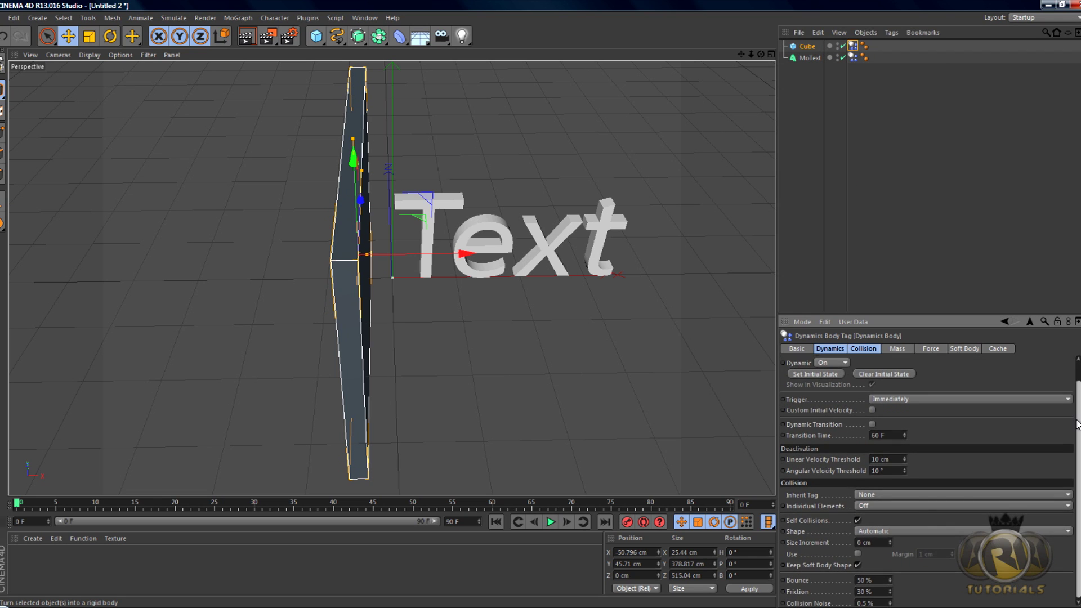
pyautogui.click(839, 349)
pyautogui.click(859, 350)
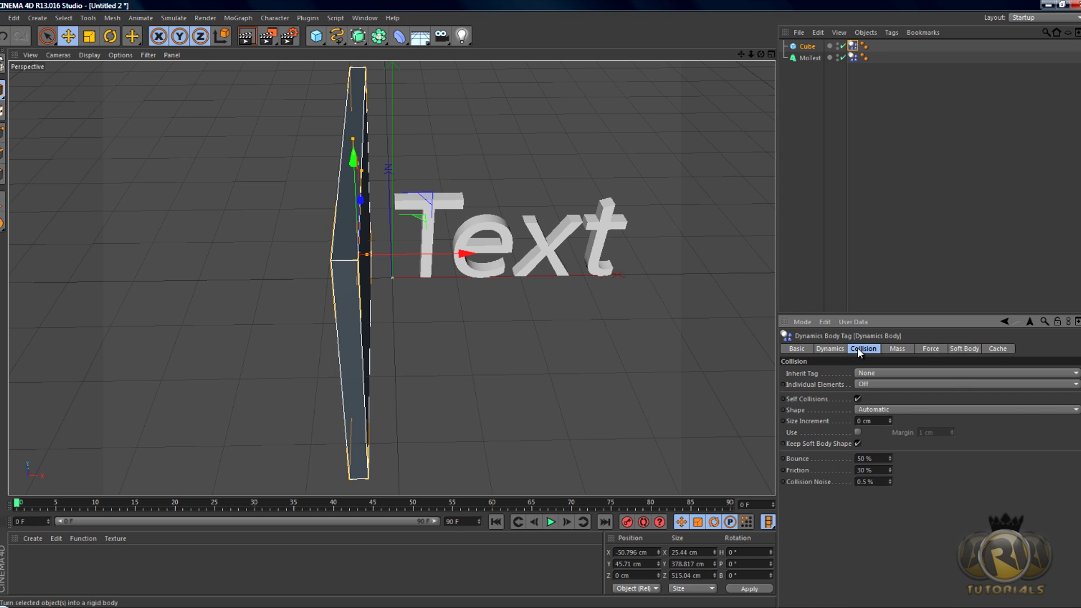
pyautogui.click(834, 351)
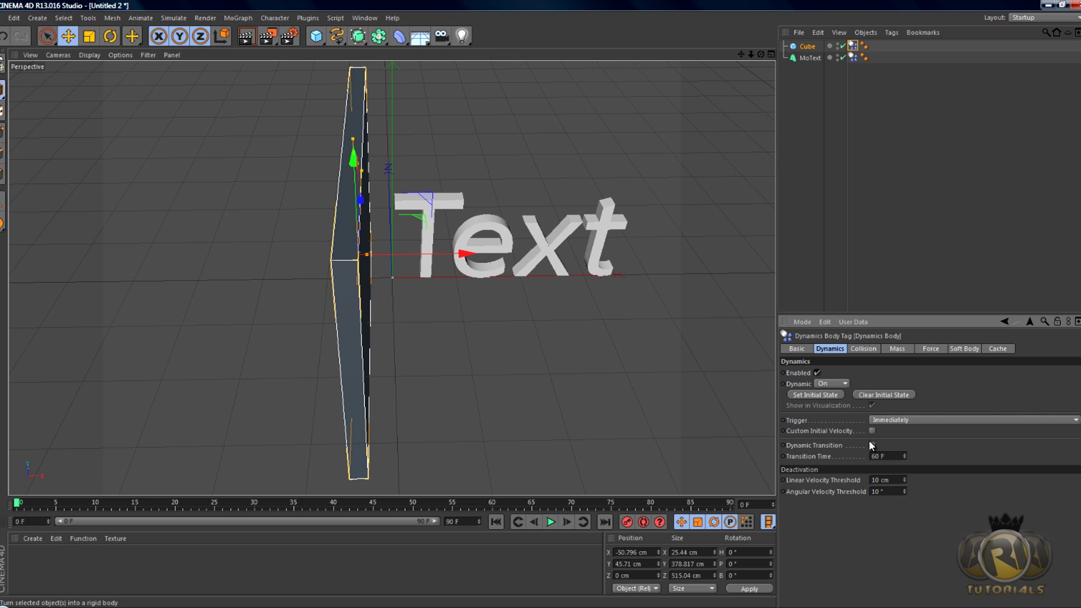
pyautogui.click(899, 423)
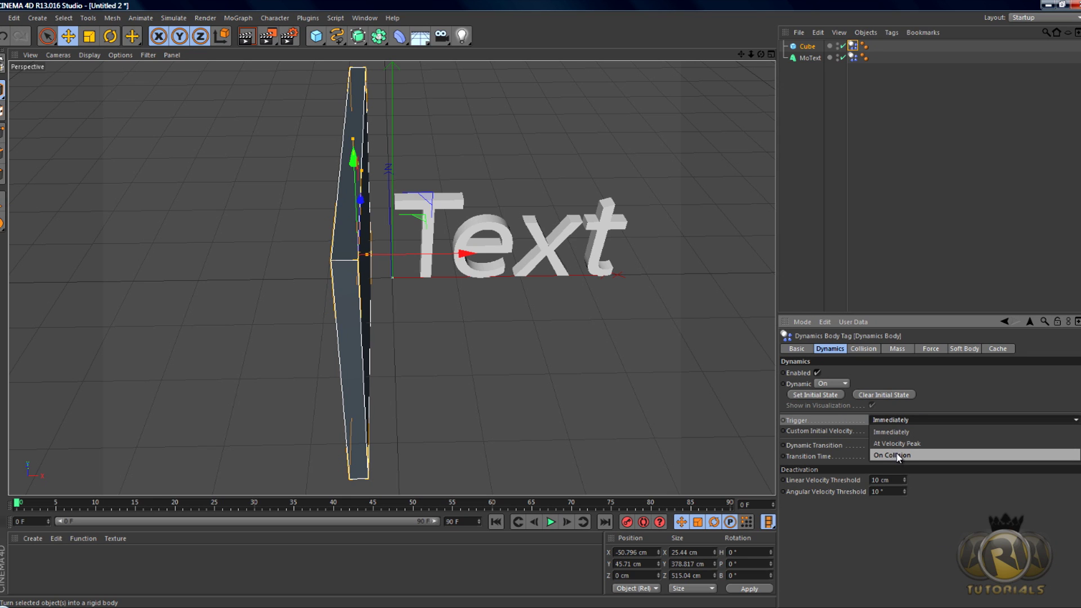
# - Set the cube's dynamics Trigger to On Collision with a 4474 cm velocity threshold
pyautogui.click(892, 453)
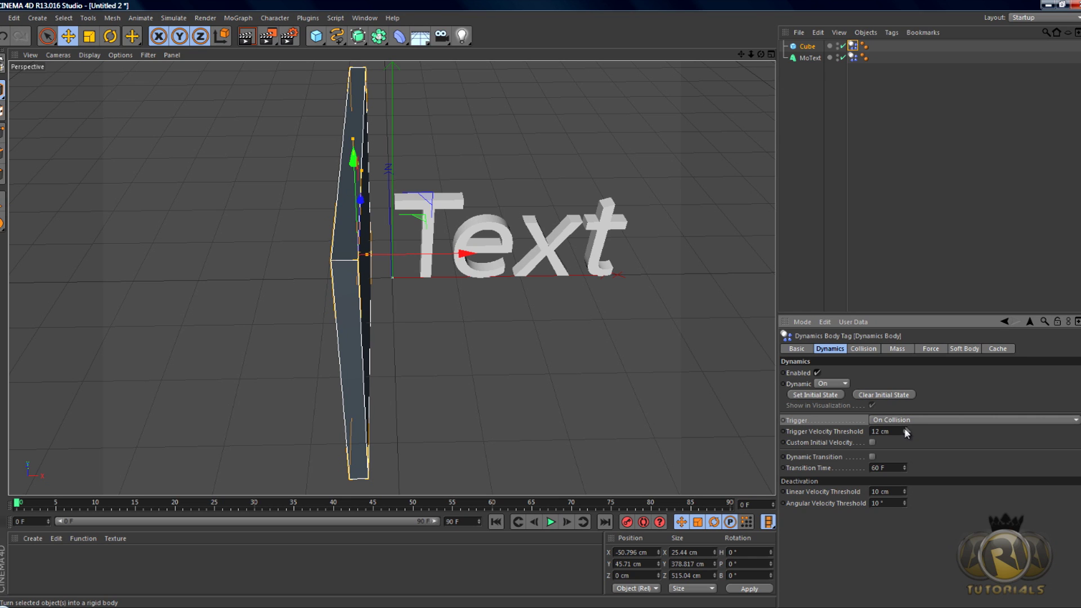
pyautogui.moveTo(904, 429)
pyautogui.mouseDown()
pyautogui.moveTo(908, 387)
pyautogui.moveTo(904, 428)
pyautogui.mouseUp()
# - Copy and paste the wall cube as Cube.1 and move it right of the text to X 379.412 cm
pyautogui.click(805, 49)
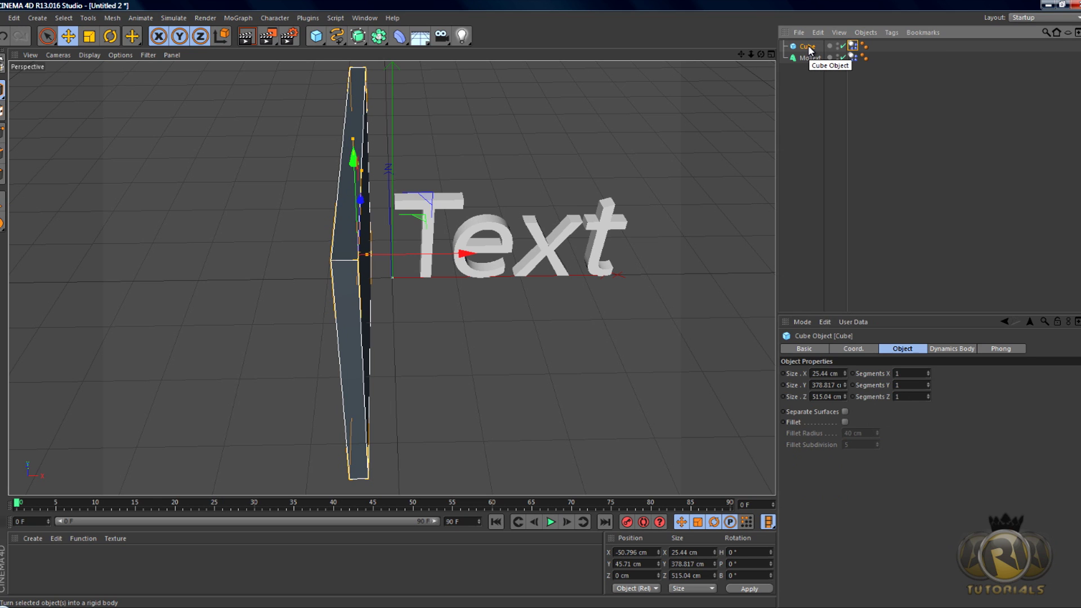
pyautogui.rightClick(808, 47)
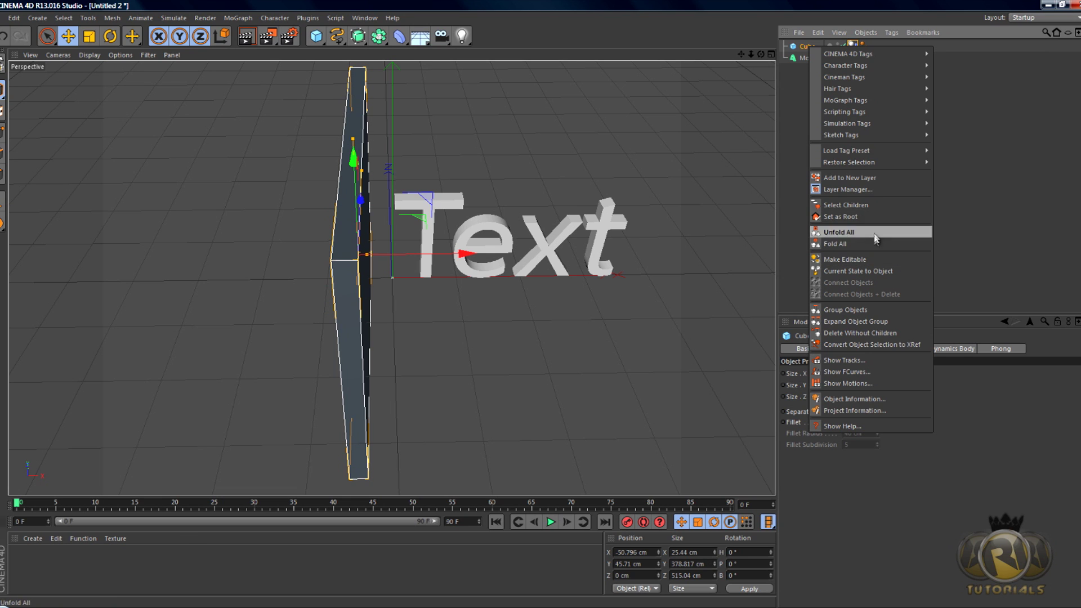
pyautogui.click(783, 86)
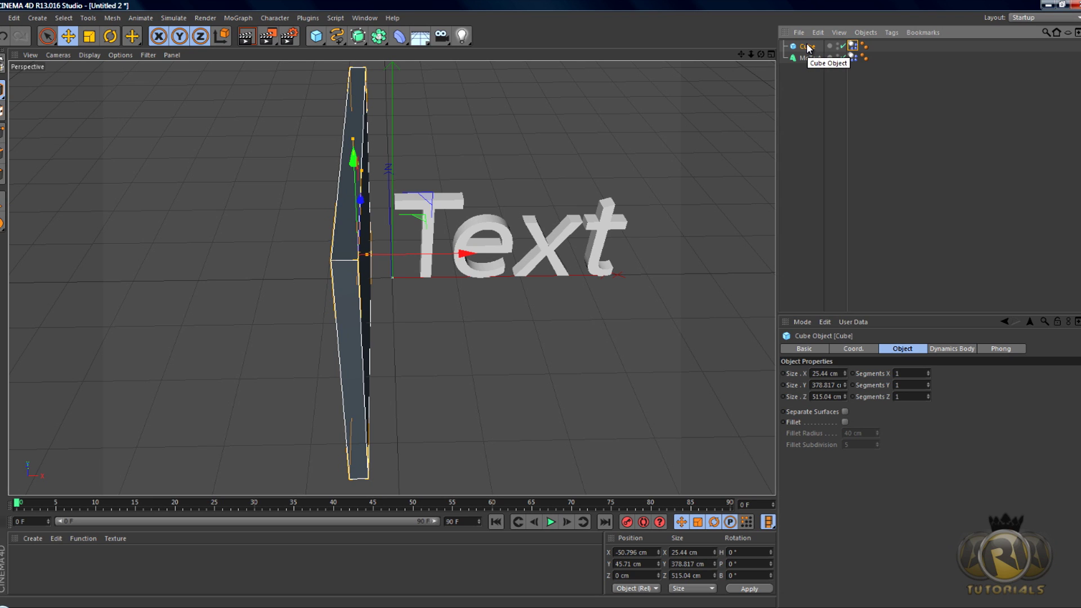
pyautogui.hotkey('ctrl', 'c')
pyautogui.hotkey('ctrl', 'v')
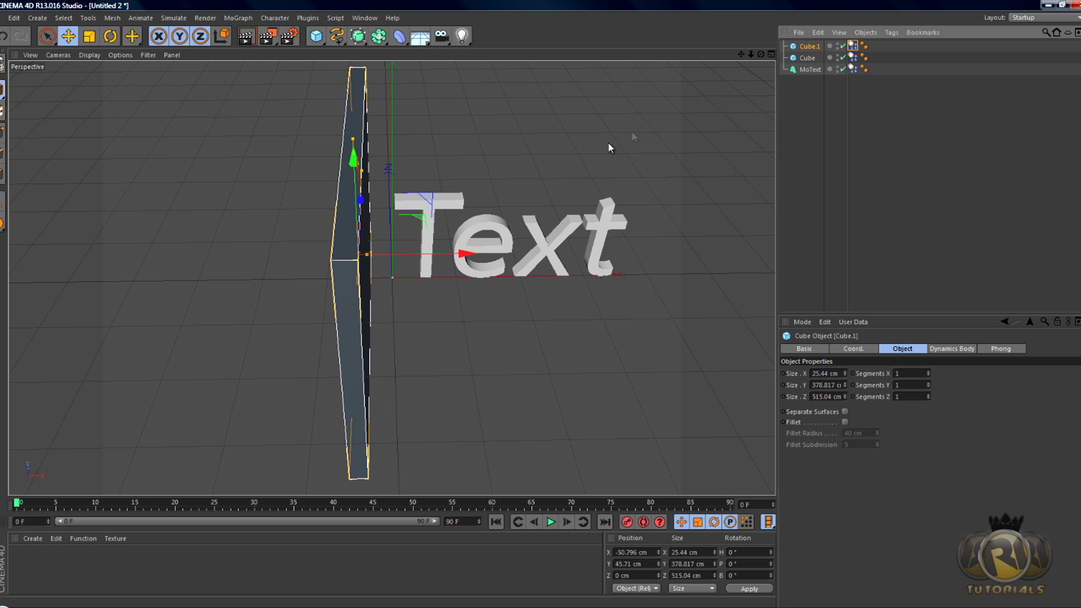
pyautogui.moveTo(458, 256); pyautogui.dragTo(743, 254)
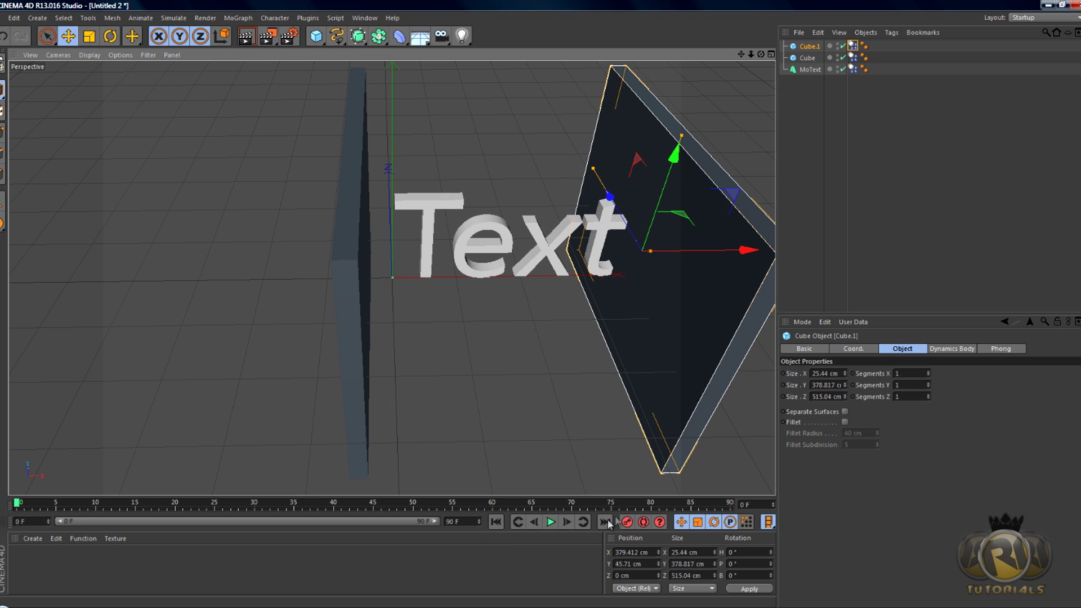
# - Key Cube.1 at frame 0 and at X 315.363 cm on frame 30, then move it to X 409.407 cm at frame 35
pyautogui.click(628, 523)
pyautogui.click(257, 509)
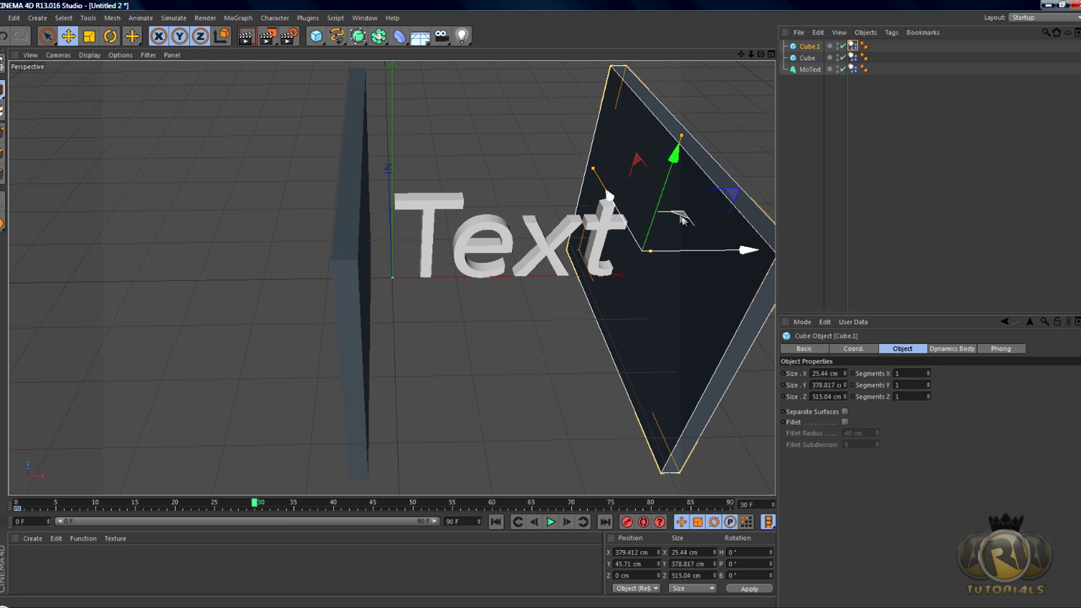
pyautogui.moveTo(747, 250); pyautogui.dragTo(710, 266)
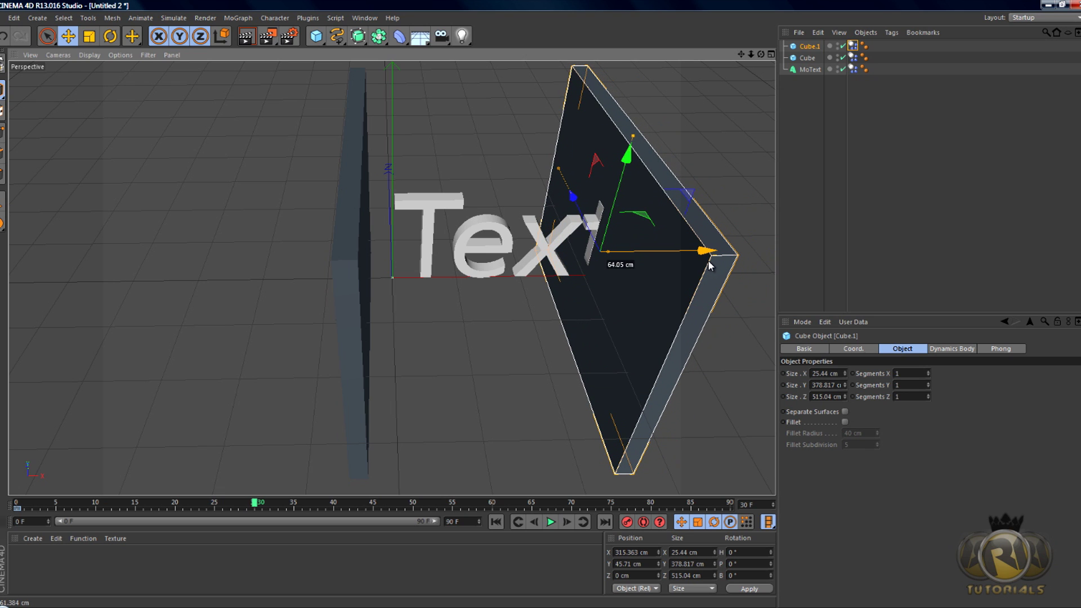
pyautogui.moveTo(710, 265); pyautogui.dragTo(710, 266)
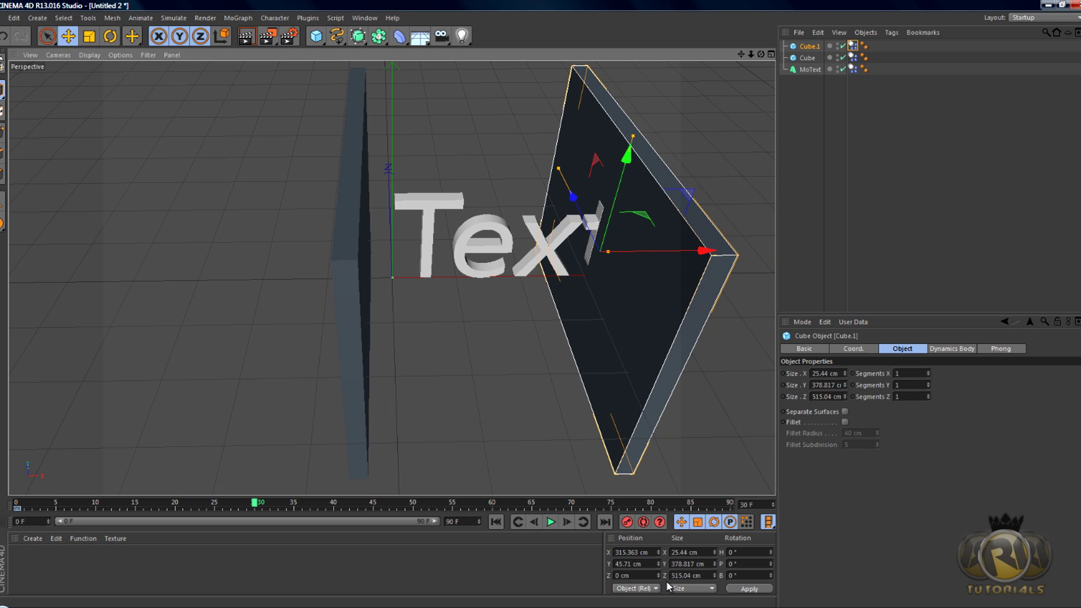
pyautogui.click(628, 524)
pyautogui.click(295, 507)
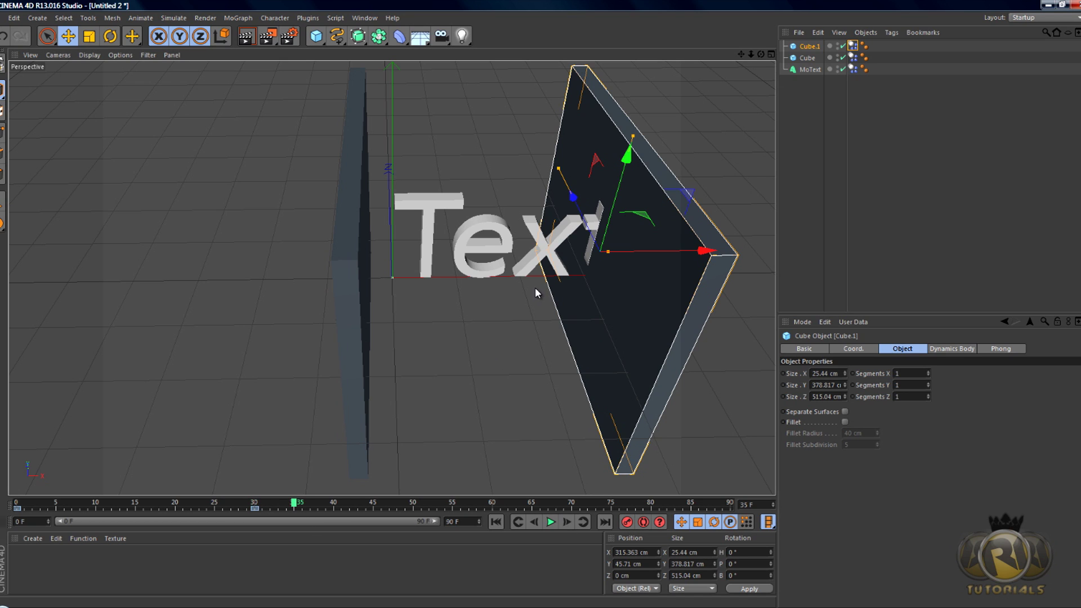
pyautogui.moveTo(704, 250); pyautogui.dragTo(767, 246)
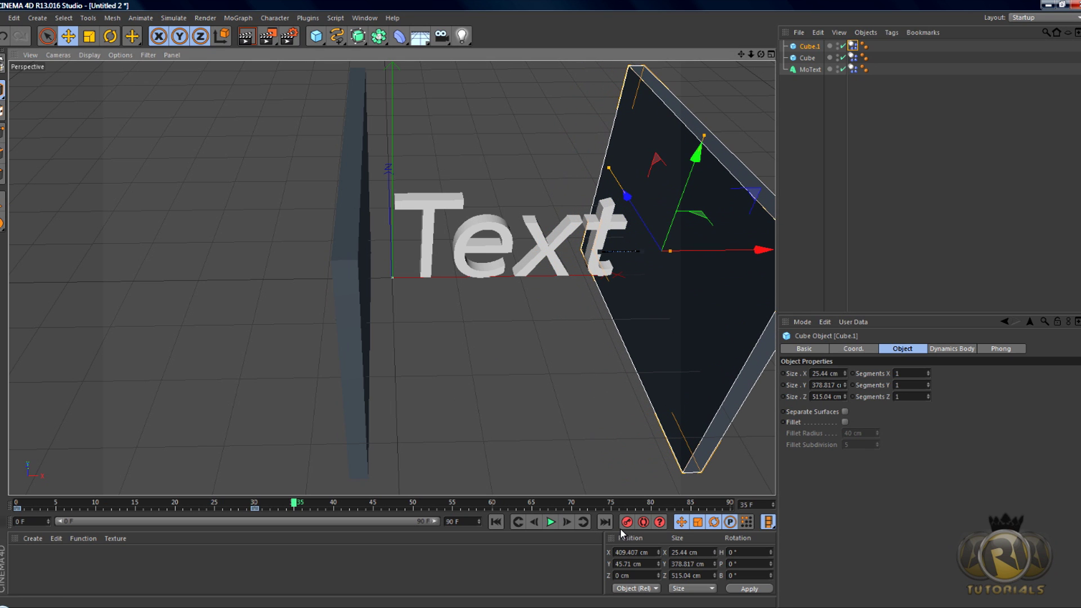
# - Select the left wall cube, test-play the animation, and rewind to frame 0
pyautogui.click(351, 189)
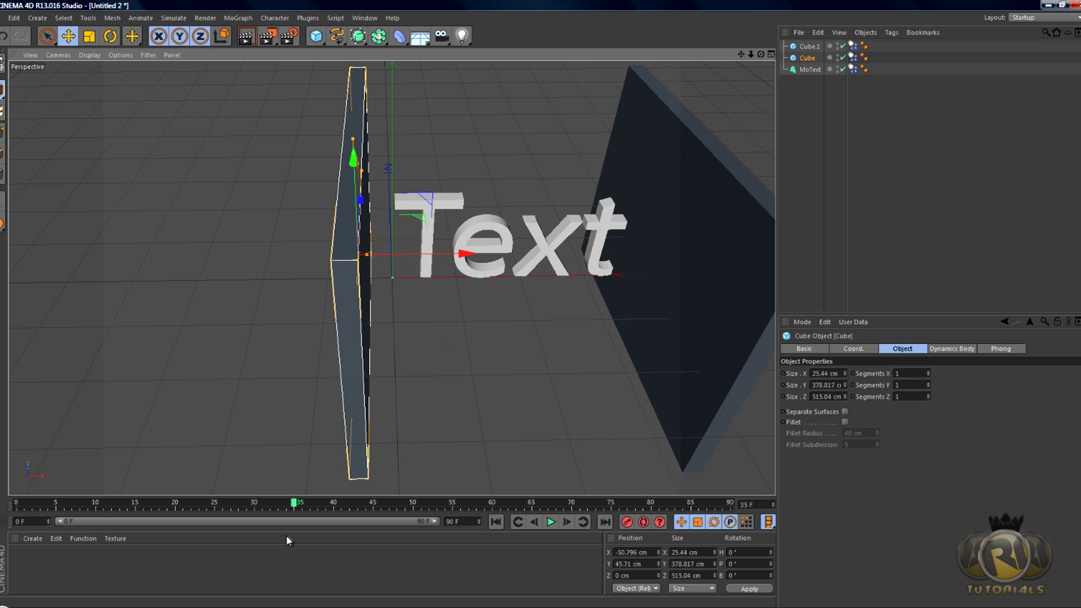
pyautogui.moveTo(295, 502); pyautogui.dragTo(17, 503)
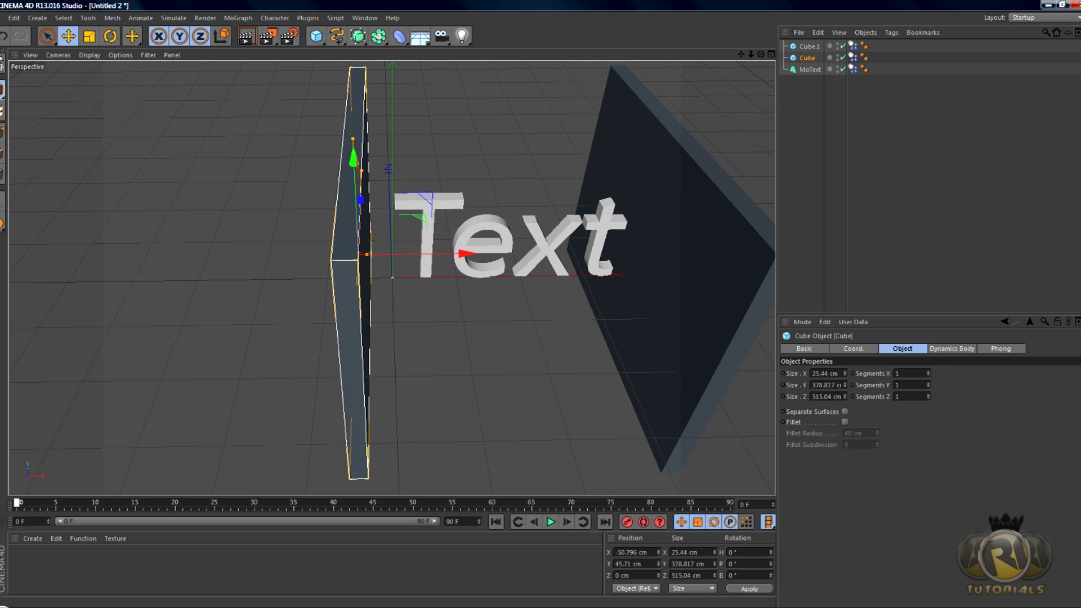
pyautogui.click(551, 523)
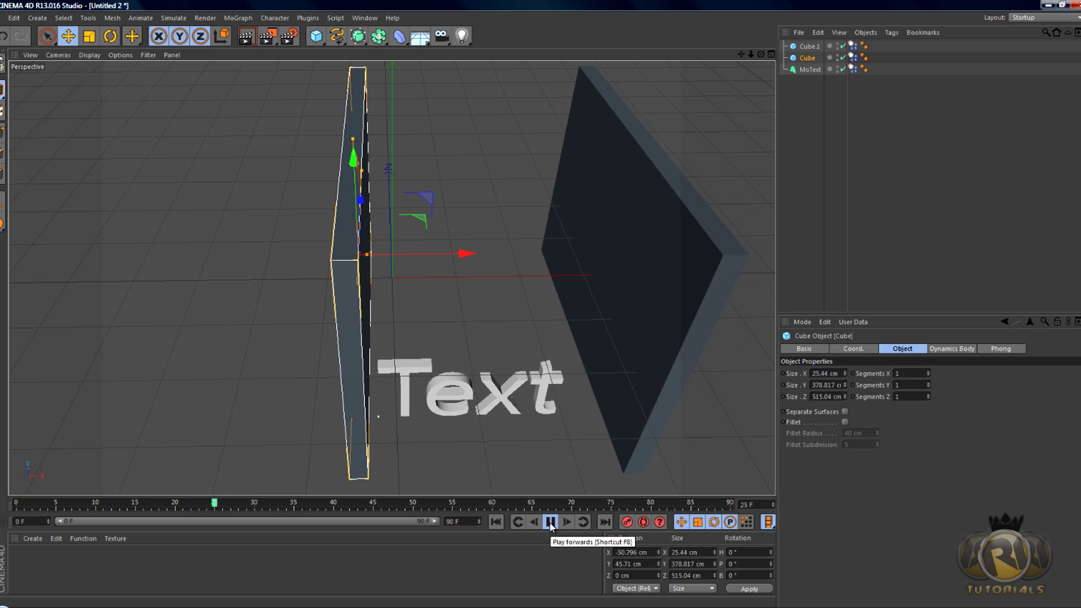
pyautogui.click(550, 523)
pyautogui.moveTo(273, 507); pyautogui.dragTo(17, 504)
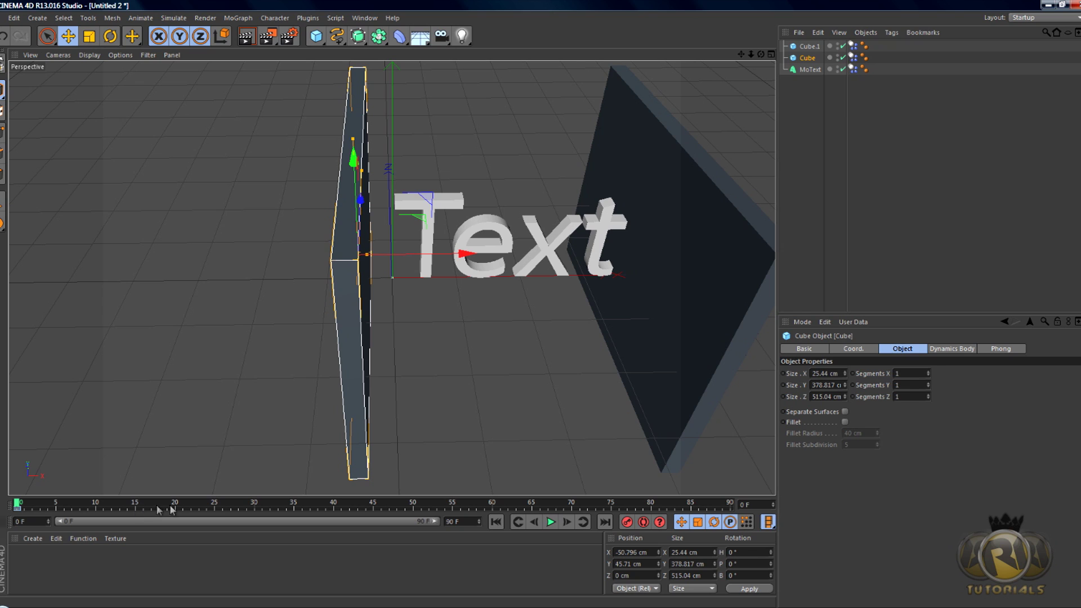
# - Key the left cube pushed into the text at frame 40 and pulled back at frame 45
pyautogui.click(293, 505)
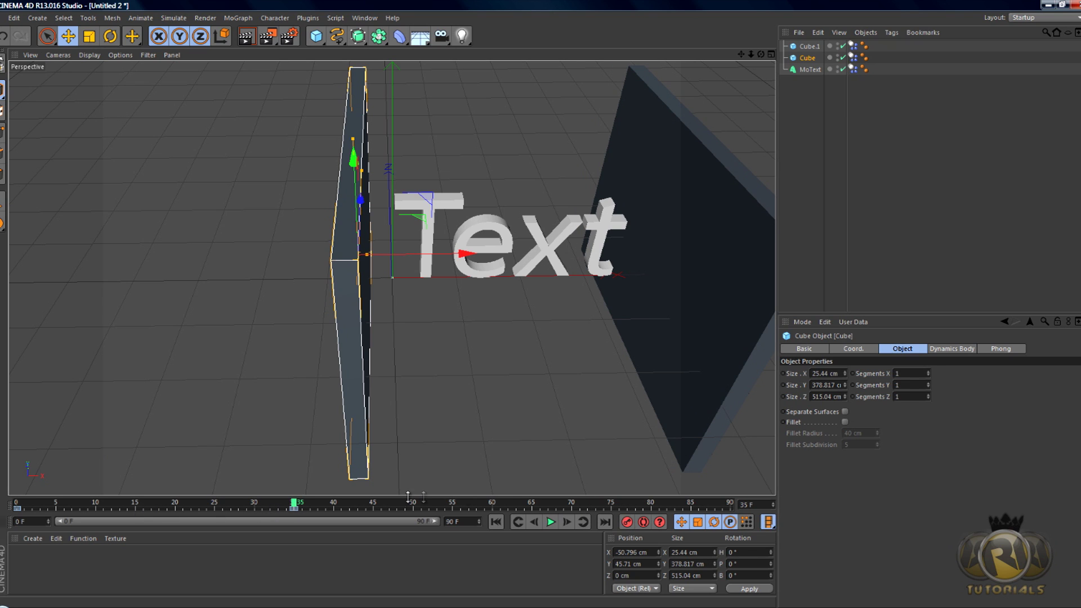
pyautogui.click(334, 505)
pyautogui.moveTo(461, 258); pyautogui.dragTo(516, 257)
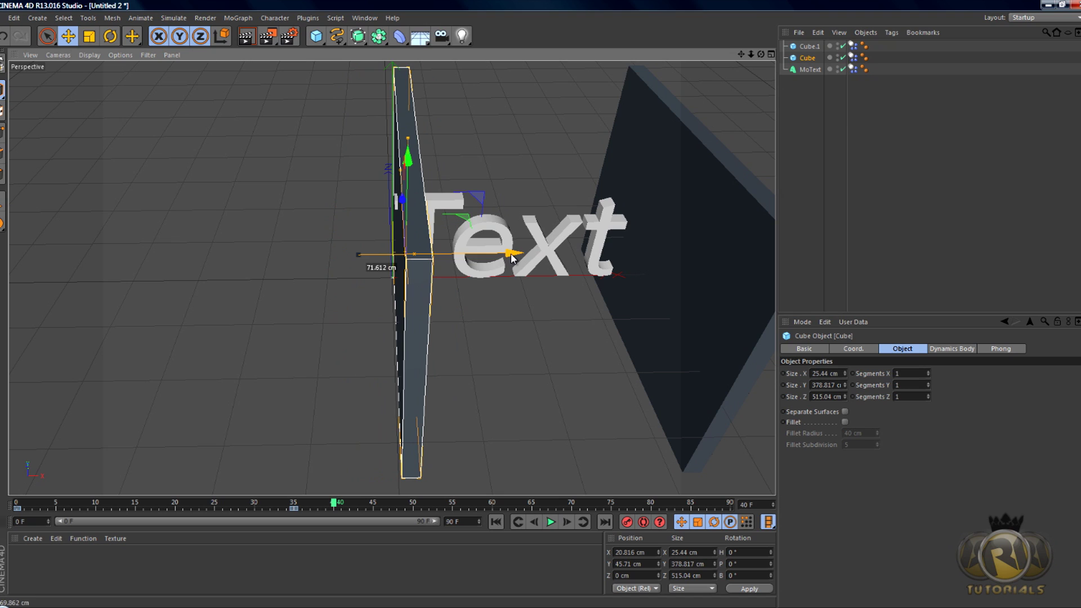
pyautogui.click(627, 522)
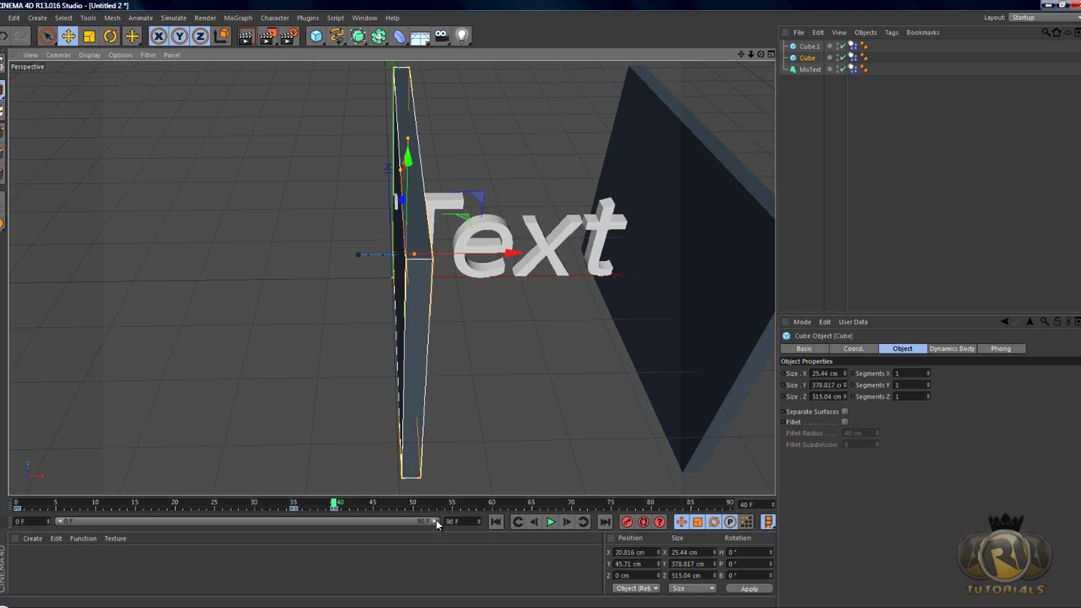
pyautogui.click(373, 507)
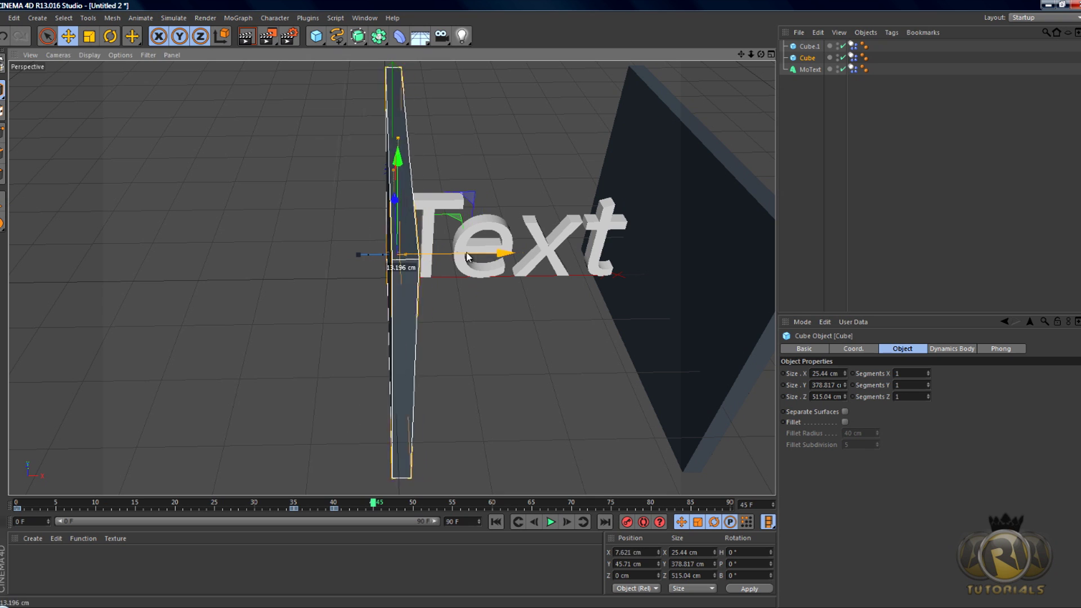
pyautogui.moveTo(513, 254); pyautogui.dragTo(460, 254)
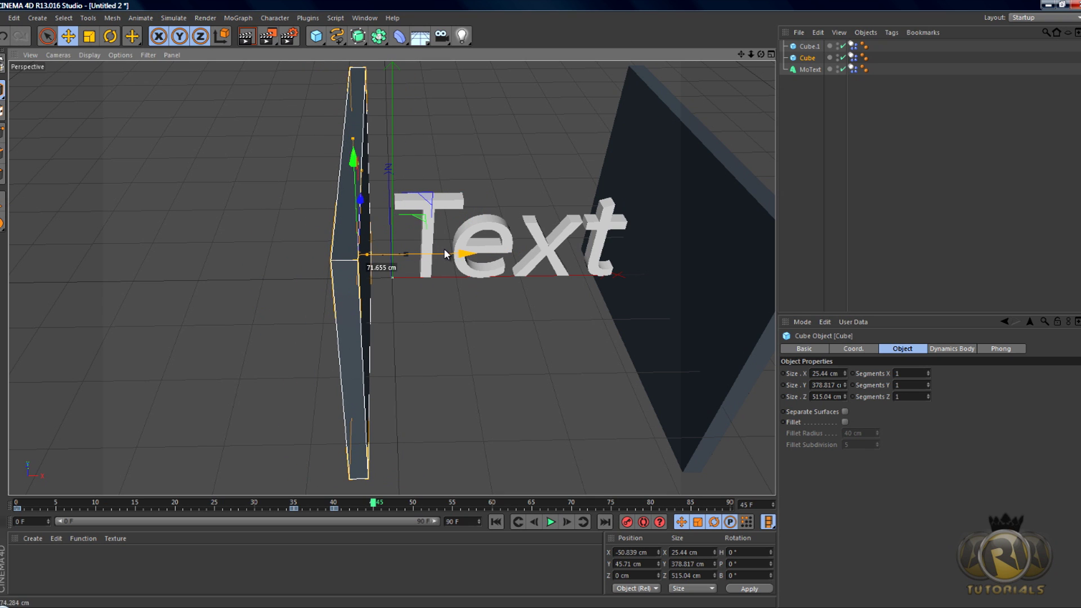
pyautogui.click(627, 523)
# - Play the animation to check the hit, then reset to frame 0
pyautogui.click(495, 523)
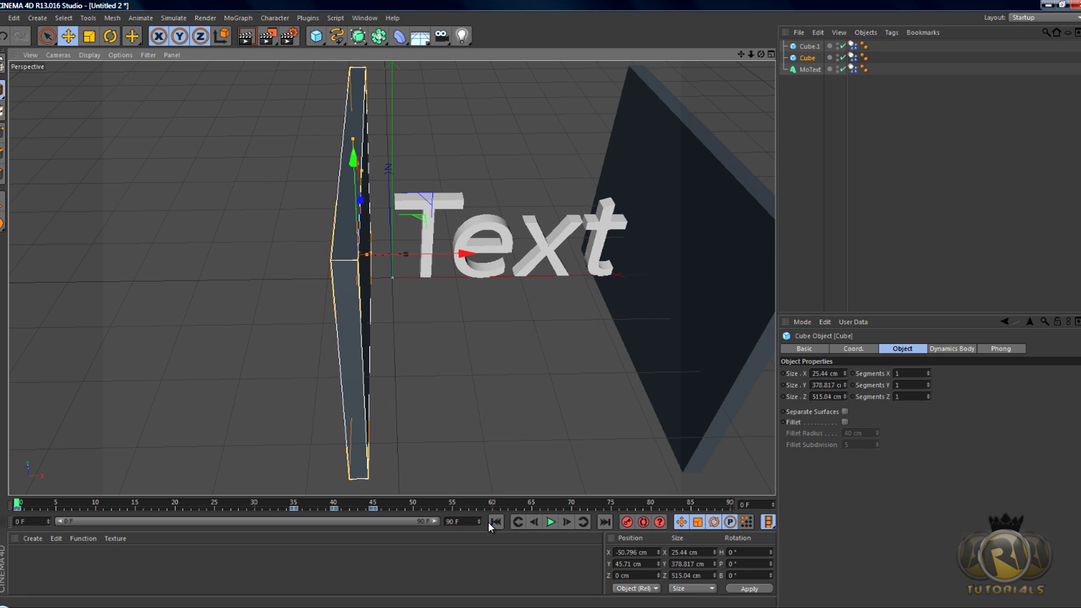
pyautogui.click(551, 523)
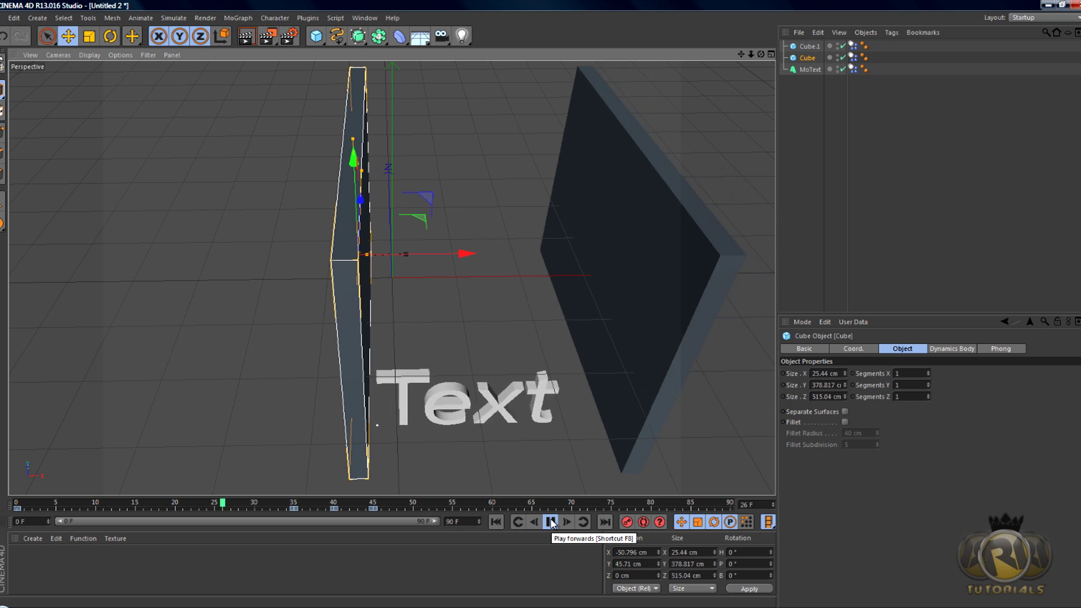
pyautogui.click(551, 522)
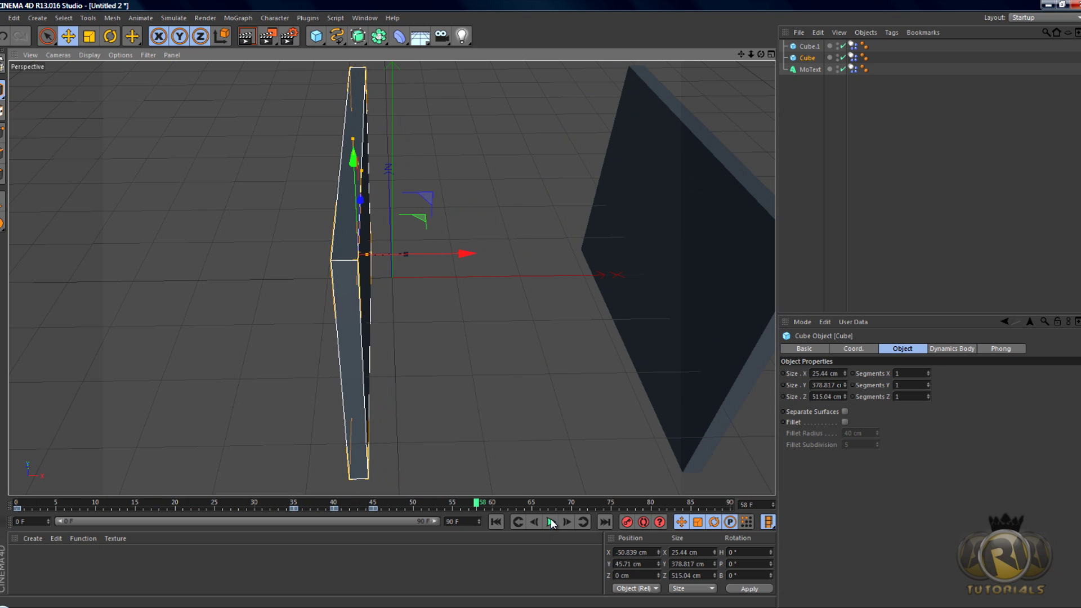
pyautogui.click(495, 522)
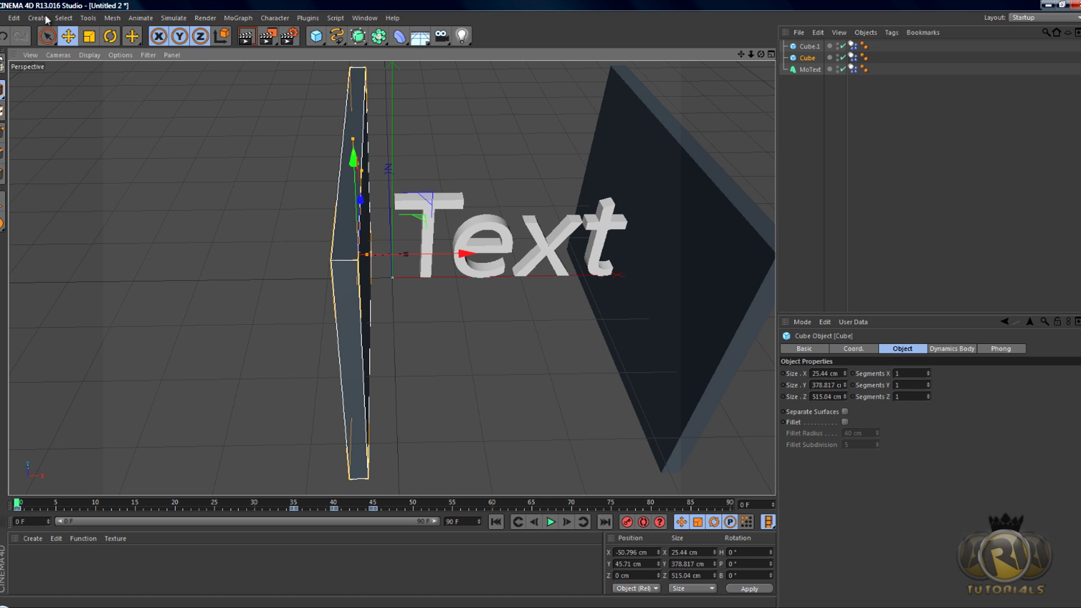
pyautogui.click(14, 19)
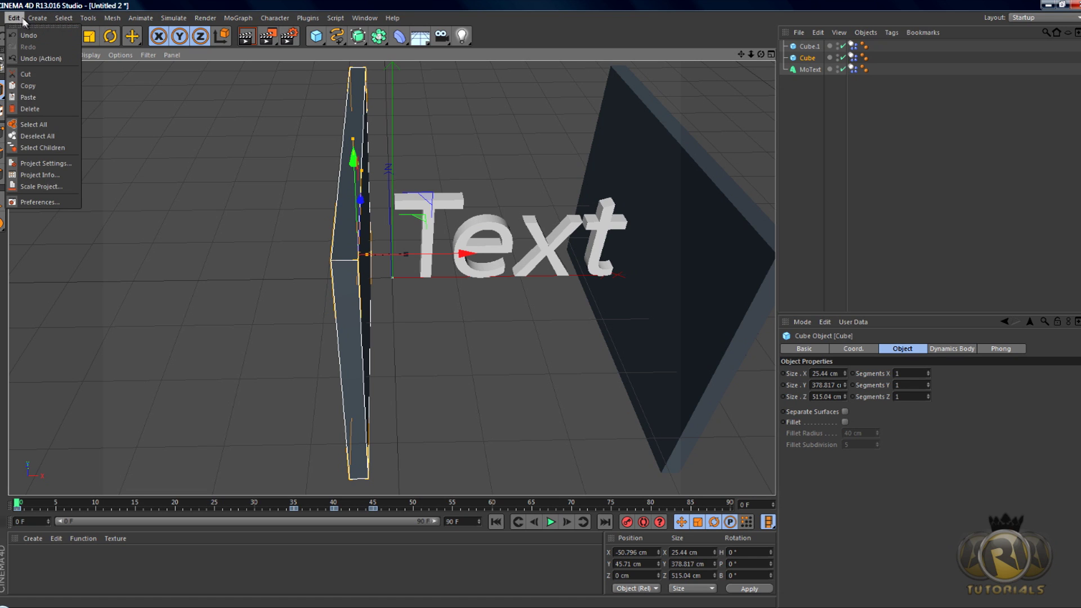
# - Set project dynamics gravity to -2 cm in Project Settings and play back to test
pyautogui.click(37, 163)
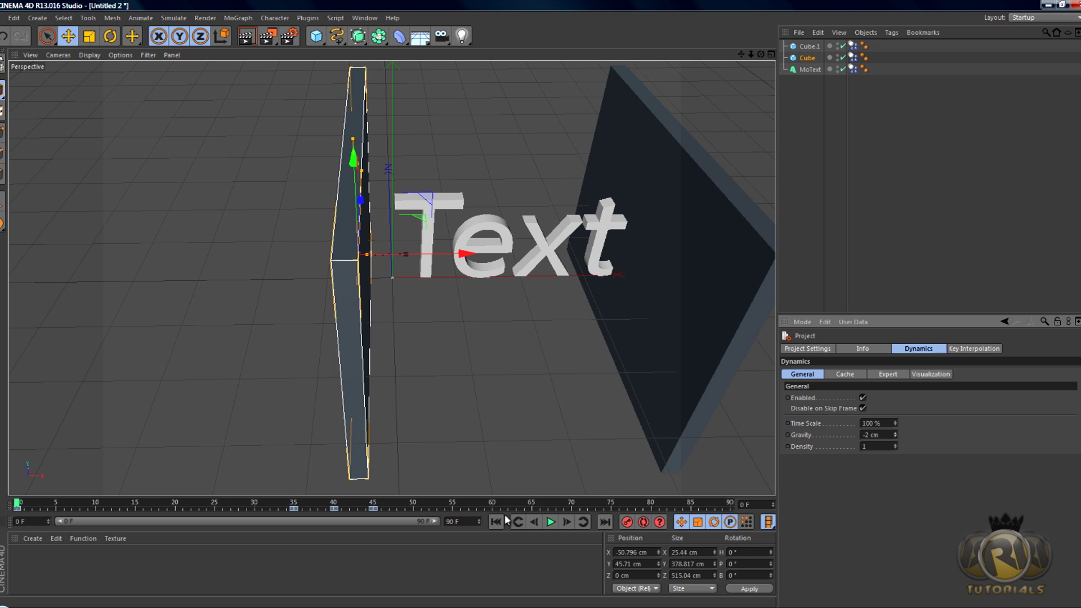
pyautogui.click(551, 522)
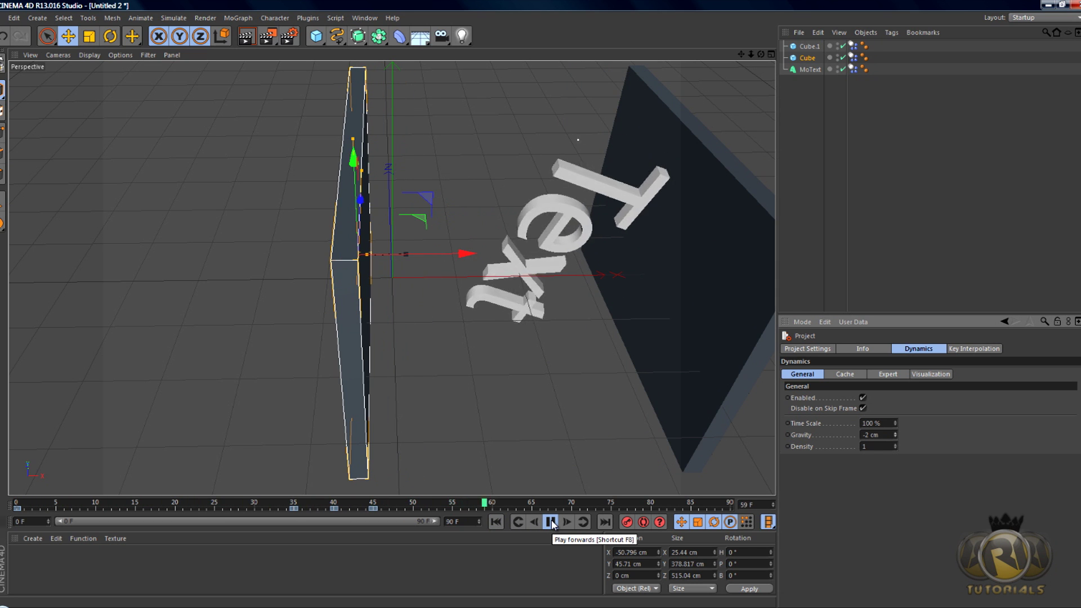
# - Replay the simulation to watch the wall knock the floating 'Text', stopping at frame 55
pyautogui.click(551, 522)
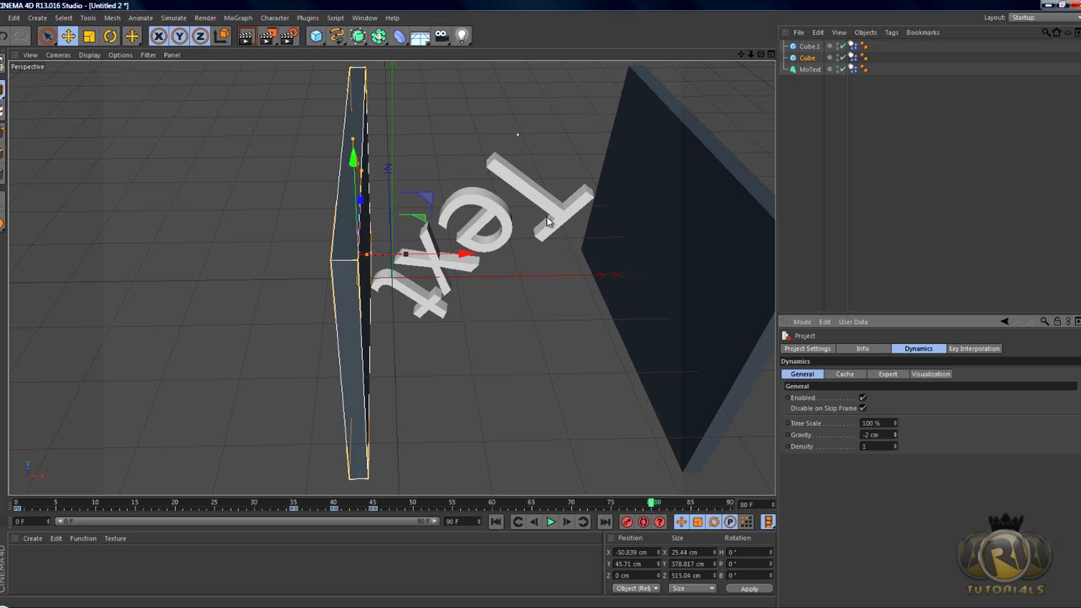
pyautogui.click(549, 523)
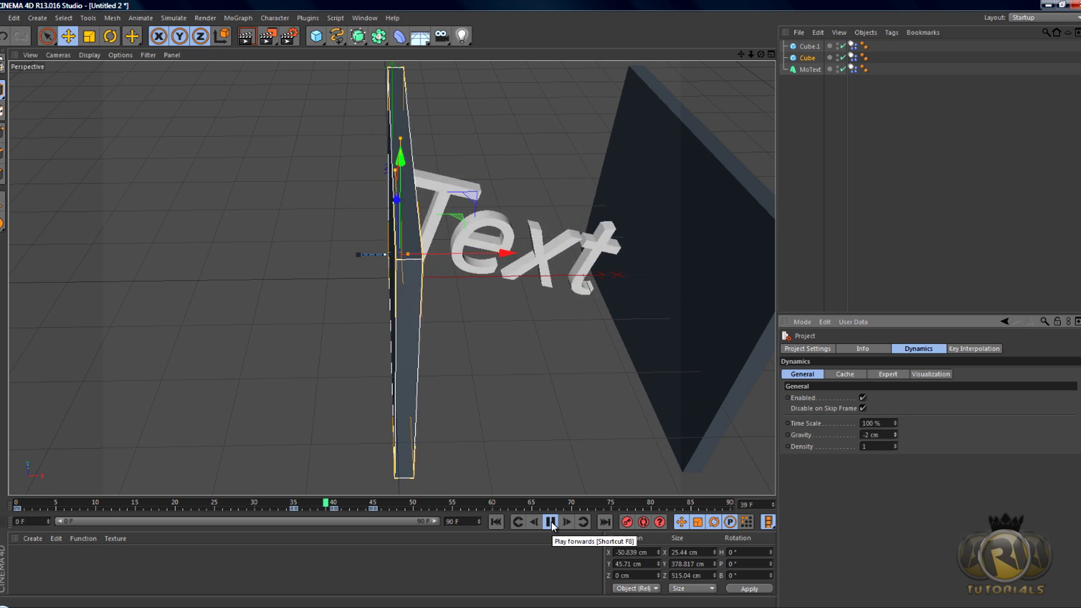
pyautogui.click(551, 523)
# - Extend the animation's maximum end frame from 90 to 252 F
pyautogui.moveTo(476, 517); pyautogui.dragTo(480, 519)
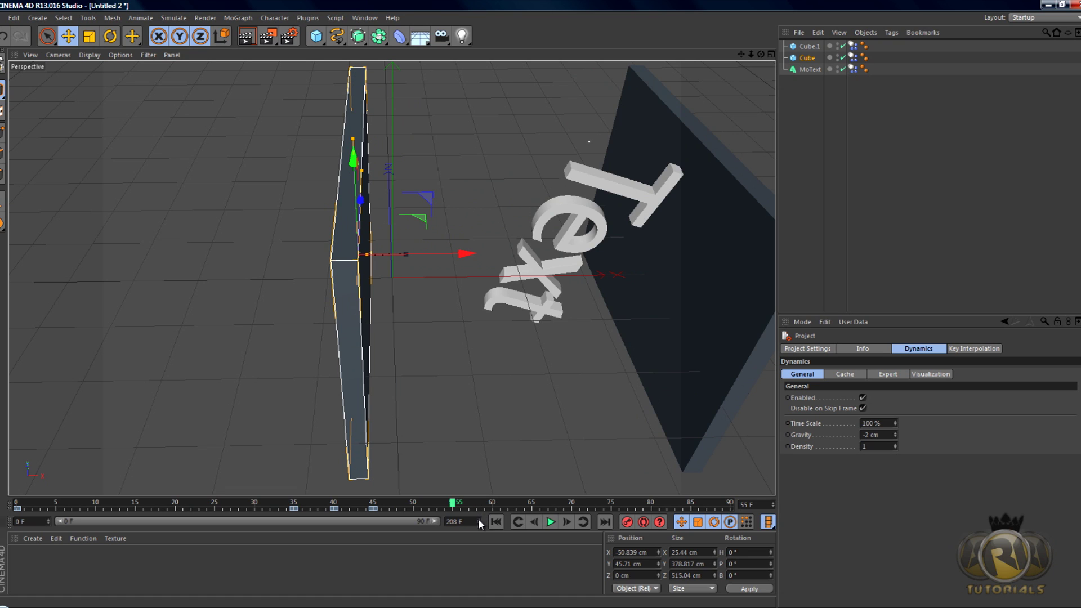
pyautogui.moveTo(480, 520); pyautogui.dragTo(456, 520)
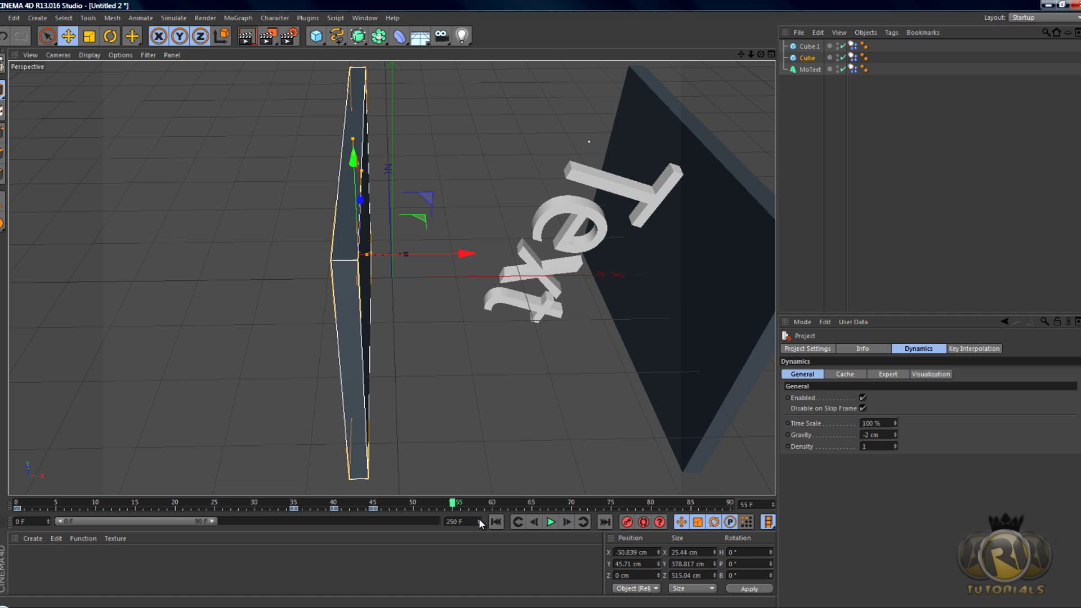
pyautogui.press('Return')
# - Preview the animation from the start, then widen the timeline preview range to all 252 frames
pyautogui.click(496, 522)
pyautogui.click(550, 523)
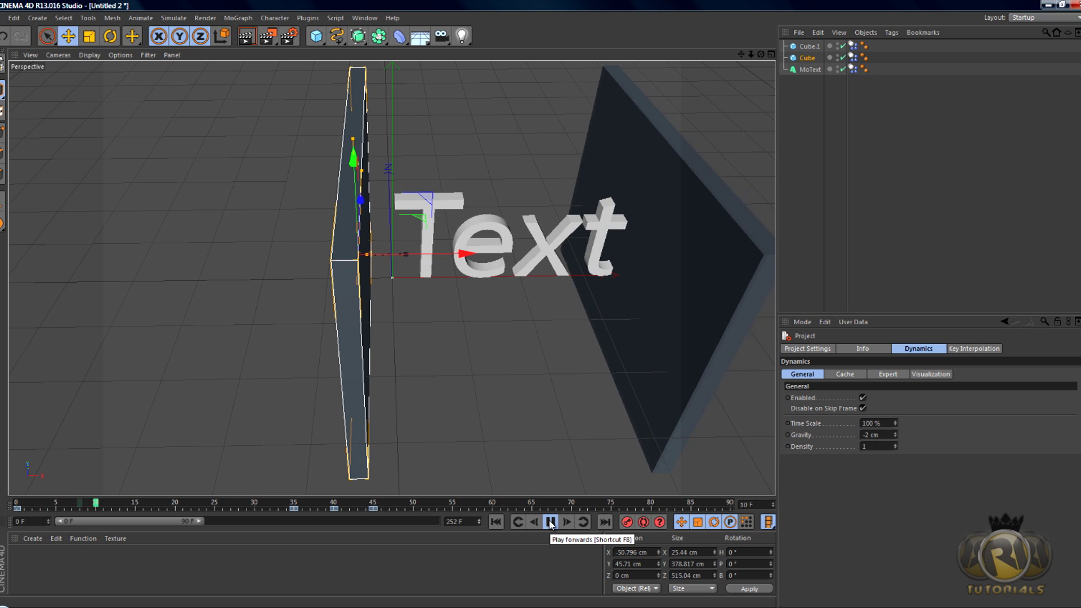
pyautogui.click(550, 522)
pyautogui.moveTo(198, 522); pyautogui.dragTo(434, 522)
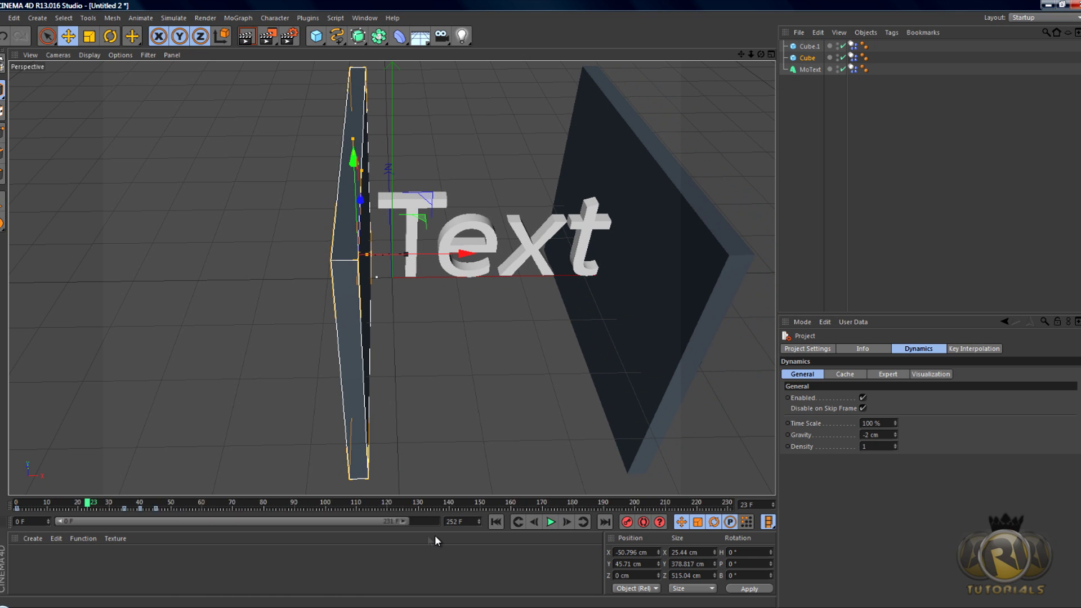
# - Play the full-length animation through frame 217, then rewind to frame 0
pyautogui.click(495, 522)
pyautogui.click(550, 522)
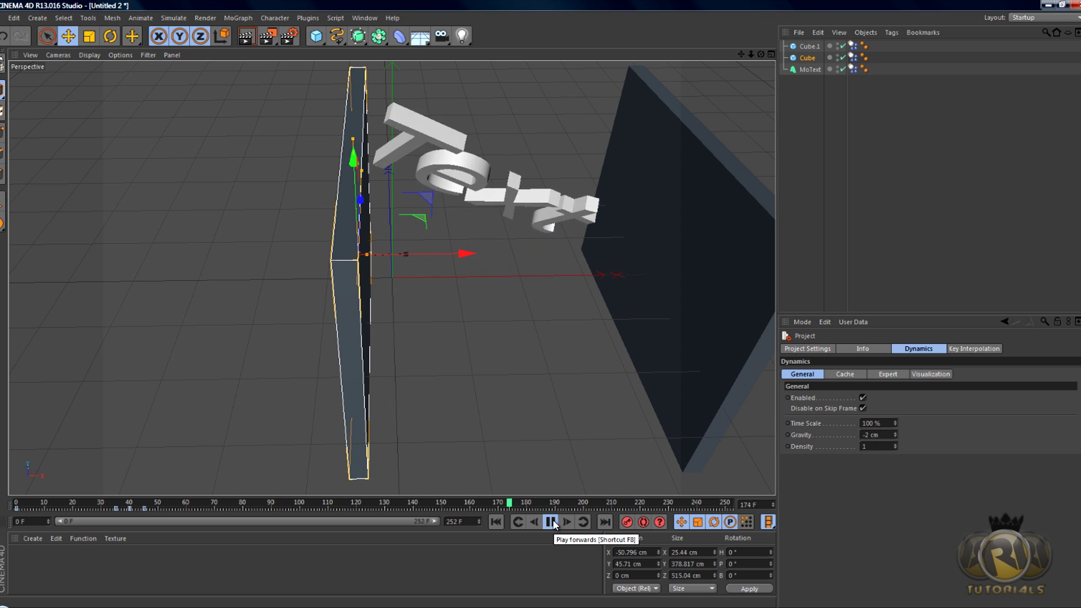
pyautogui.click(551, 522)
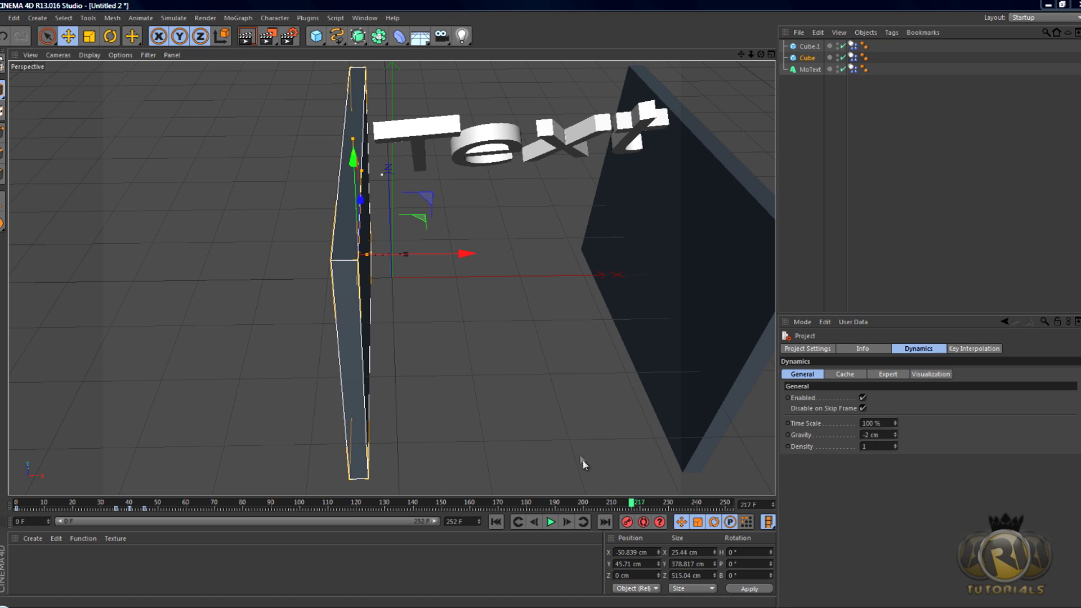
pyautogui.click(495, 523)
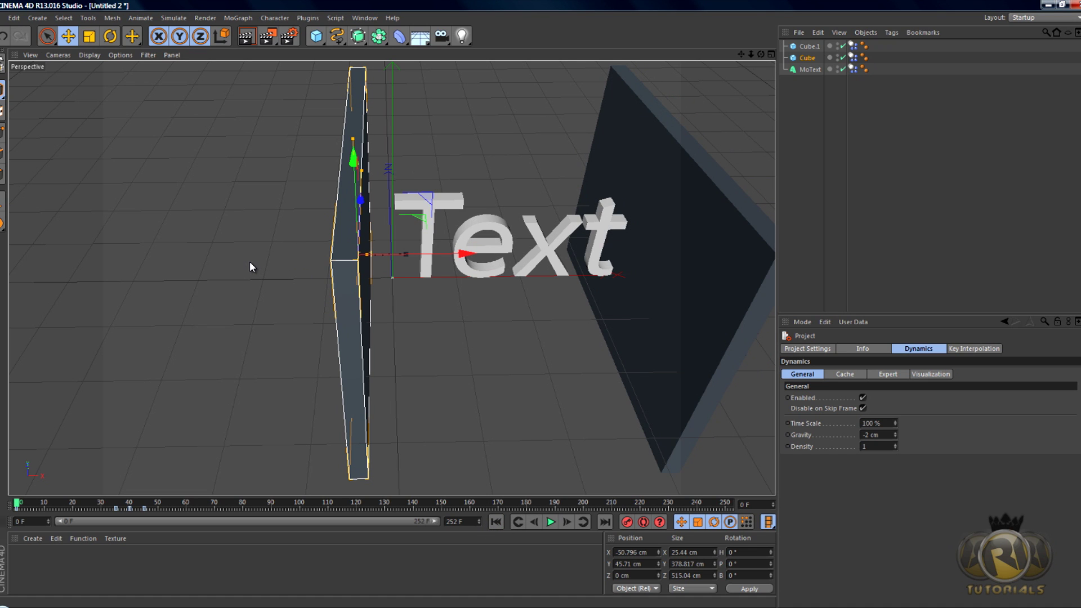
# - Select the MoText in the viewport to show its Depth, font and Height settings
pyautogui.click(441, 210)
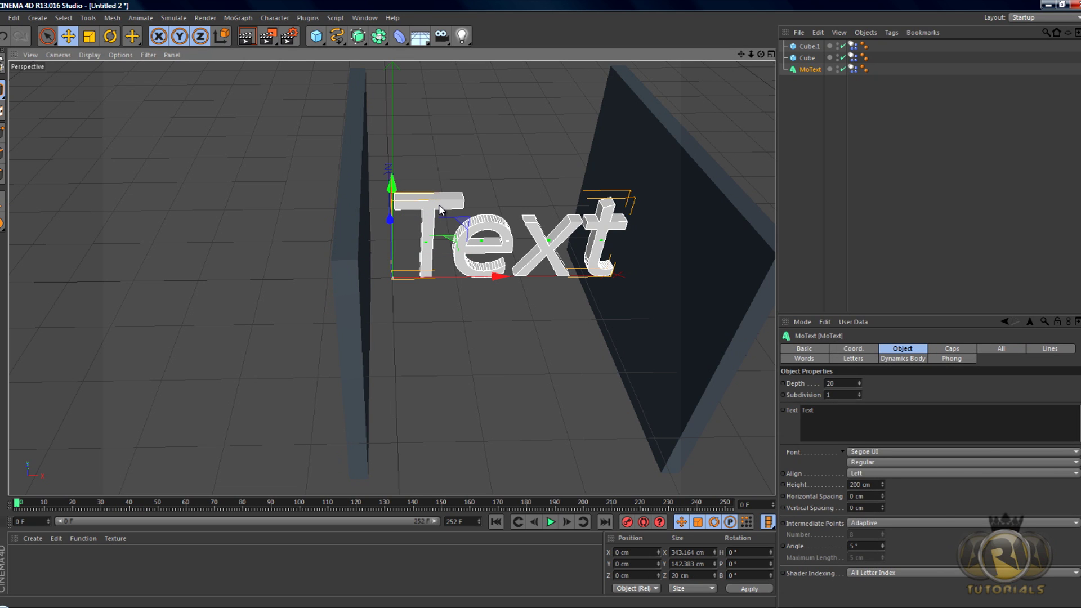